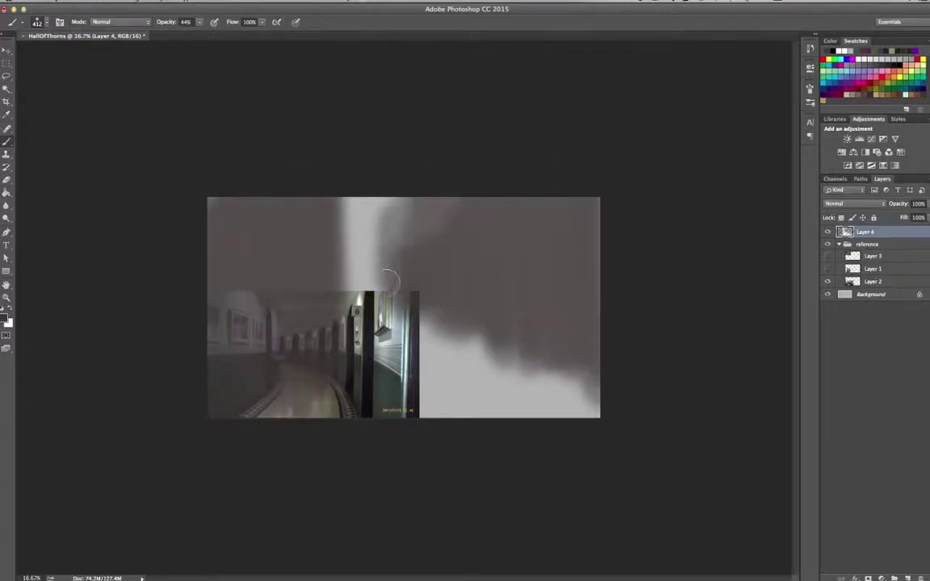
Erase parts of the wall paint with a 63% opacity eraser, undoing the last stroke
{"action": "key", "text": "e"}
{"action": "right_click", "coordinate": [199, 30]}
{"action": "key", "text": "Return"}
{"action": "key", "text": "6"}
{"action": "key", "text": "3"}
{"action": "left_click_drag", "start_coordinate": [452, 190], "coordinate": [382, 212]}
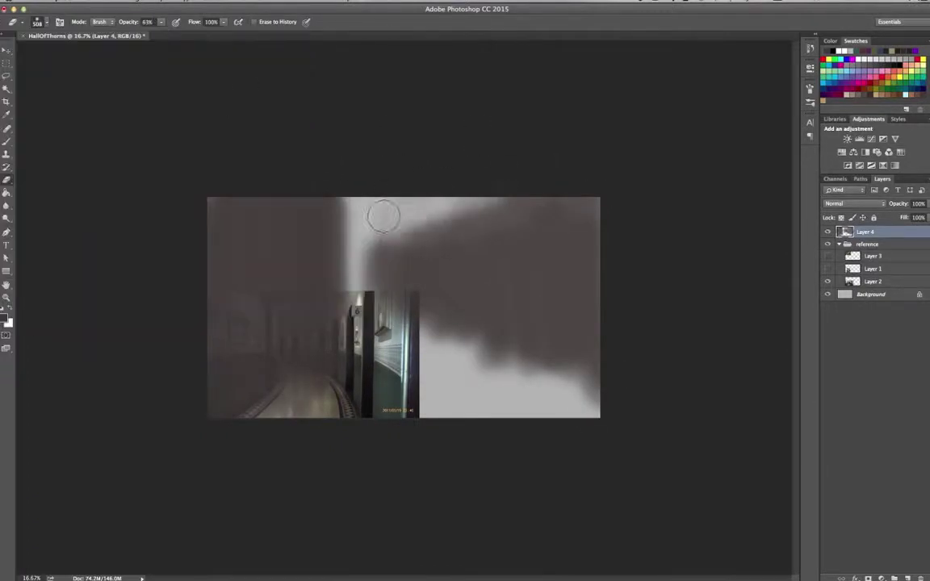
{"action": "left_click_drag", "start_coordinate": [484, 323], "coordinate": [214, 448]}
{"action": "left_click_drag", "start_coordinate": [299, 182], "coordinate": [191, 425]}
{"action": "left_click_drag", "start_coordinate": [274, 234], "coordinate": [309, 386]}
{"action": "key", "text": "alt+super+z"}
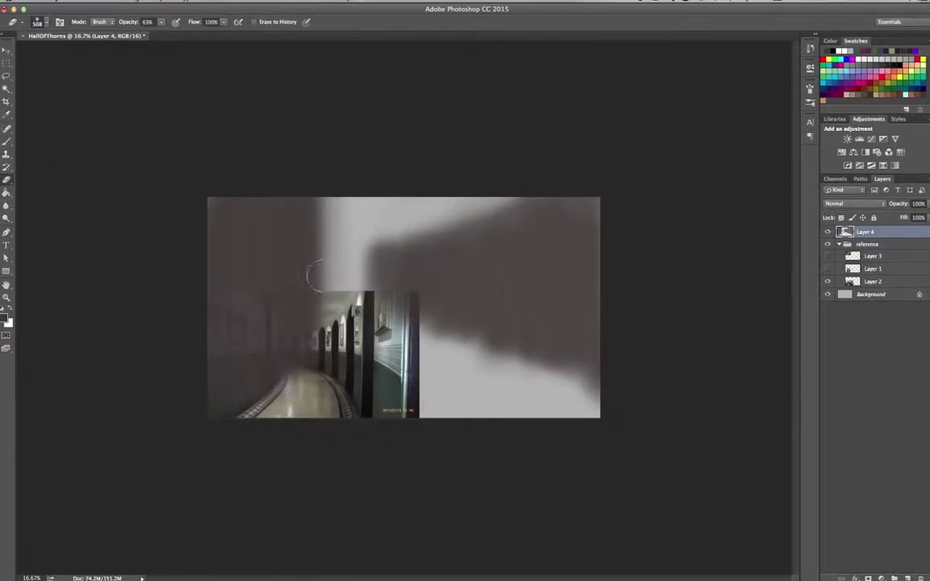
Brighten the upper-left top edge and brush dark strokes onto the right wall
{"action": "left_click_drag", "start_coordinate": [311, 270], "coordinate": [378, 218]}
{"action": "key", "text": "b"}
{"action": "left_click_drag", "start_coordinate": [264, 198], "coordinate": [307, 194]}
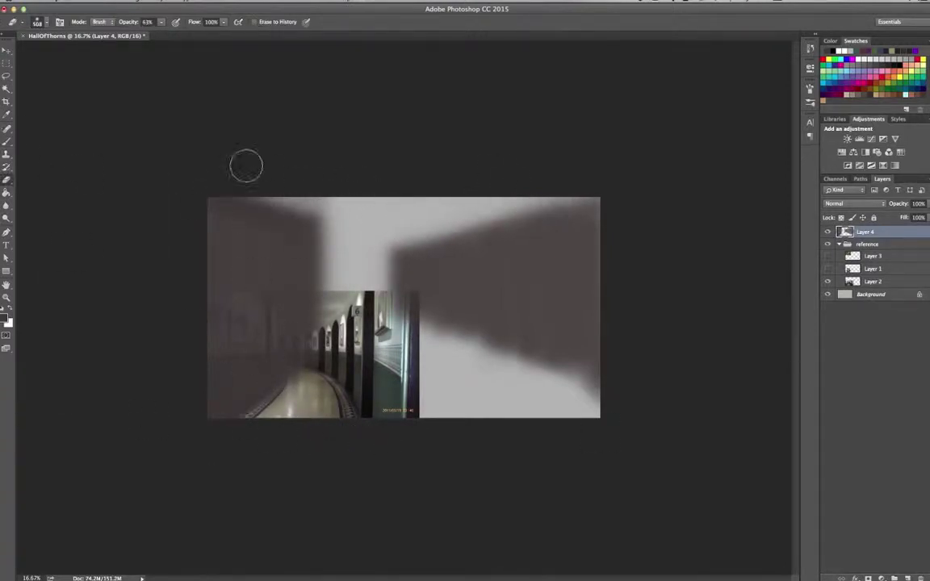
{"action": "left_click_drag", "start_coordinate": [214, 202], "coordinate": [326, 210]}
{"action": "mouse_move", "coordinate": [525, 416]}
{"action": "left_mouse_down"}
{"action": "mouse_move", "coordinate": [528, 343]}
{"action": "mouse_move", "coordinate": [387, 323]}
{"action": "mouse_move", "coordinate": [565, 179]}
{"action": "mouse_move", "coordinate": [347, 210]}
{"action": "left_mouse_up"}
{"action": "left_click_drag", "start_coordinate": [452, 307], "coordinate": [539, 399]}
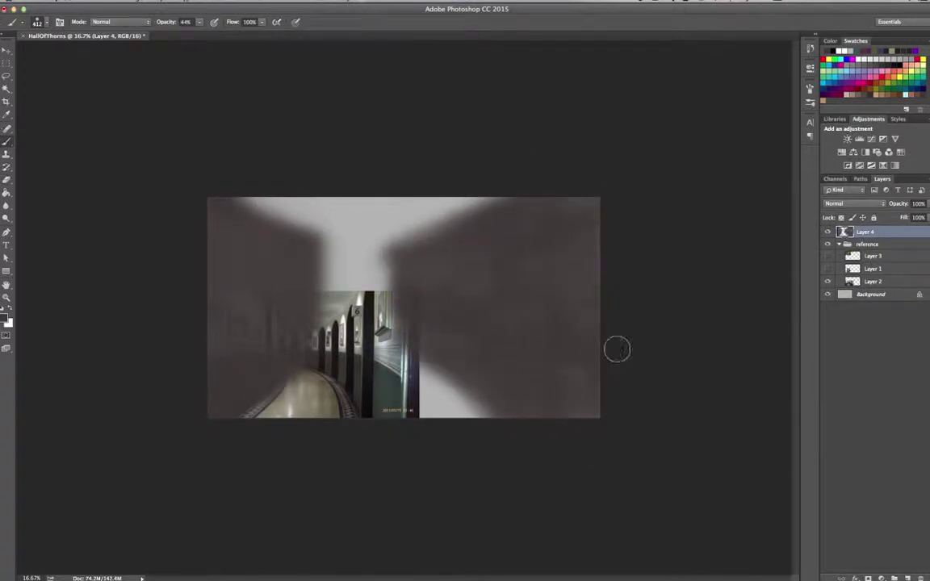
Lighten the central gap, darken the upper-left wall, and hide the tunnel reference photo
{"action": "key", "text": "e"}
{"action": "mouse_move", "coordinate": [352, 323]}
{"action": "left_mouse_down"}
{"action": "mouse_move", "coordinate": [360, 211]}
{"action": "mouse_move", "coordinate": [449, 210]}
{"action": "left_mouse_up"}
{"action": "left_click_drag", "start_coordinate": [404, 181], "coordinate": [472, 202]}
{"action": "key", "text": "b"}
{"action": "left_click_drag", "start_coordinate": [299, 198], "coordinate": [247, 214]}
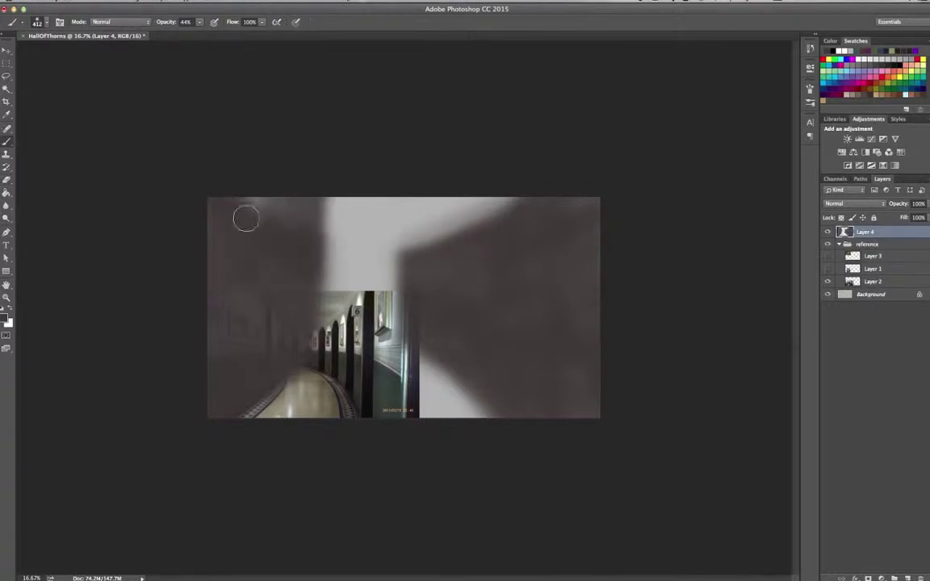
{"action": "left_click_drag", "start_coordinate": [371, 230], "coordinate": [460, 194]}
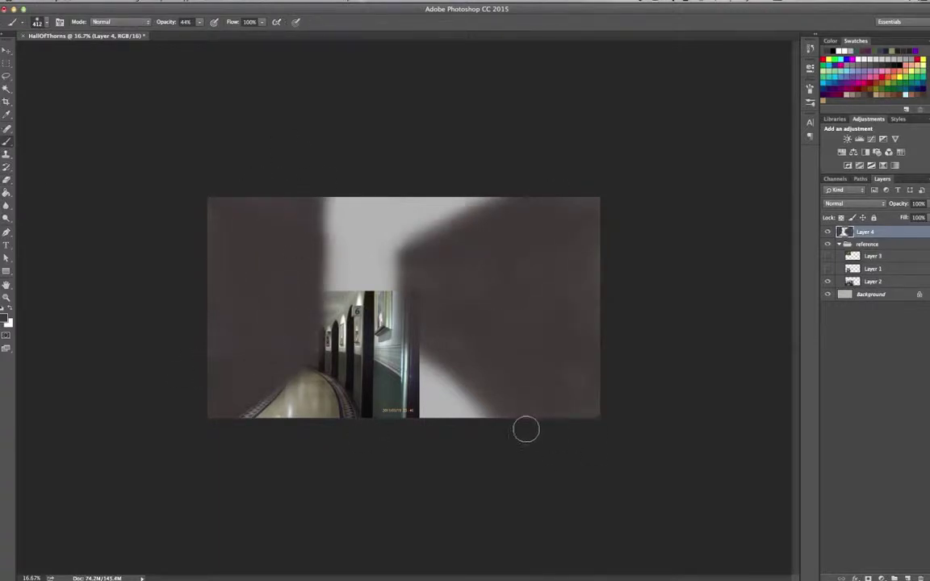
{"action": "left_click", "coordinate": [827, 281]}
On a new layer with the walls hidden, paint a dark hill across the lower half
{"action": "key", "text": "ctrl+shift+alt+n"}
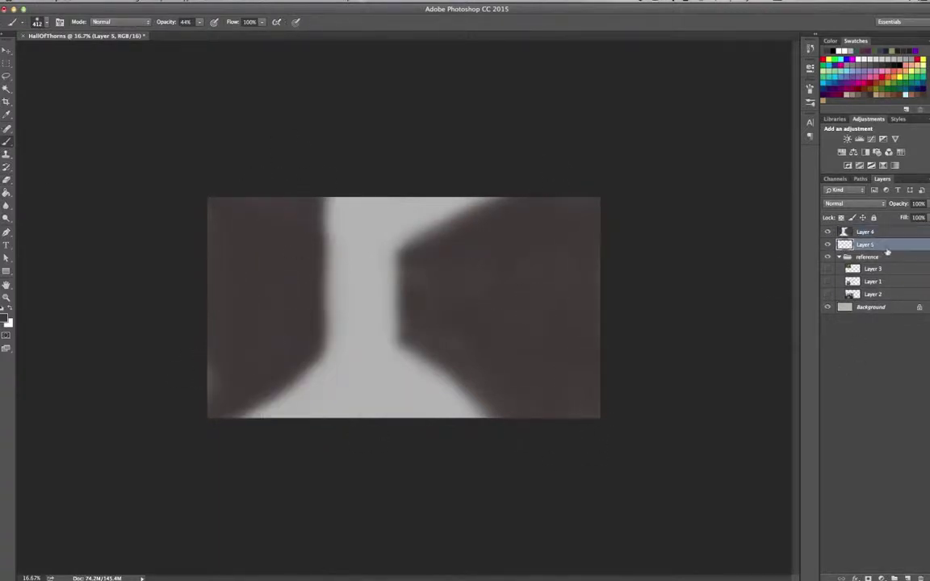
{"action": "left_click", "coordinate": [827, 232]}
{"action": "left_click", "coordinate": [6, 322]}
{"action": "key", "text": "Return"}
{"action": "mouse_move", "coordinate": [537, 430]}
{"action": "left_mouse_down"}
{"action": "mouse_move", "coordinate": [452, 347]}
{"action": "mouse_move", "coordinate": [228, 363]}
{"action": "mouse_move", "coordinate": [506, 356]}
{"action": "mouse_move", "coordinate": [170, 415]}
{"action": "left_mouse_up"}
Paint grey-brown vertical streaks across the upper canvas
{"action": "left_click", "coordinate": [7, 321]}
{"action": "key", "text": "Return"}
{"action": "mouse_move", "coordinate": [270, 202]}
{"action": "left_mouse_down"}
{"action": "mouse_move", "coordinate": [280, 332]}
{"action": "mouse_move", "coordinate": [465, 321]}
{"action": "mouse_move", "coordinate": [541, 242]}
{"action": "left_mouse_up"}
{"action": "left_click_drag", "start_coordinate": [348, 161], "coordinate": [600, 277]}
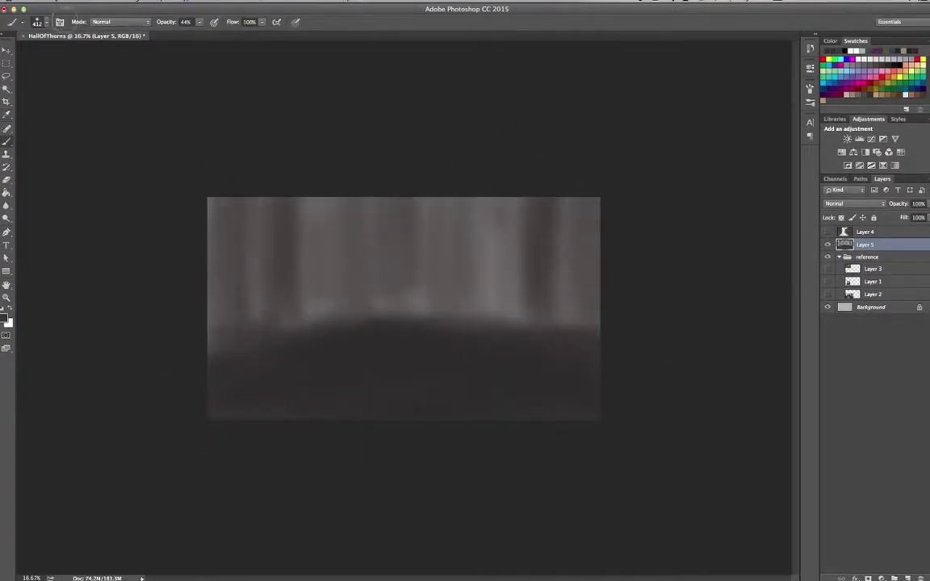
{"action": "key", "text": "F5"}
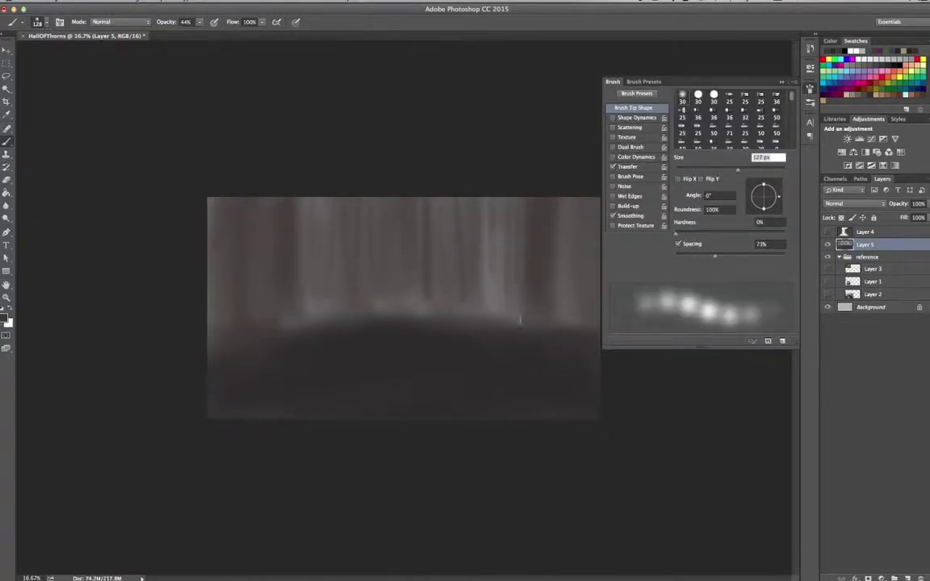
{"action": "key", "text": "F5"}
{"action": "left_click_drag", "start_coordinate": [395, 291], "coordinate": [566, 263]}
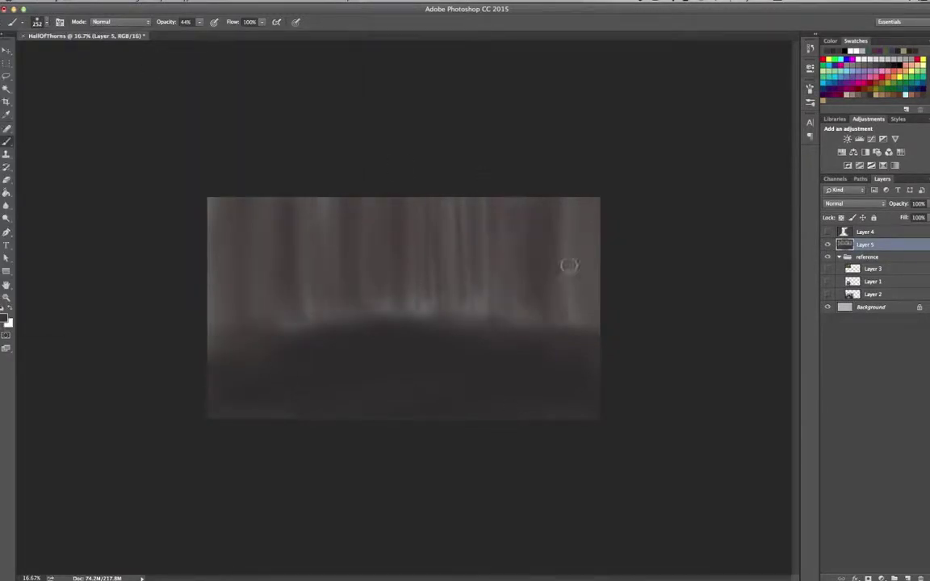
Add more vertical streaks in a new colour
{"action": "left_click", "coordinate": [7, 321]}
{"action": "left_click", "coordinate": [629, 394]}
{"action": "left_click_drag", "start_coordinate": [418, 186], "coordinate": [250, 343]}
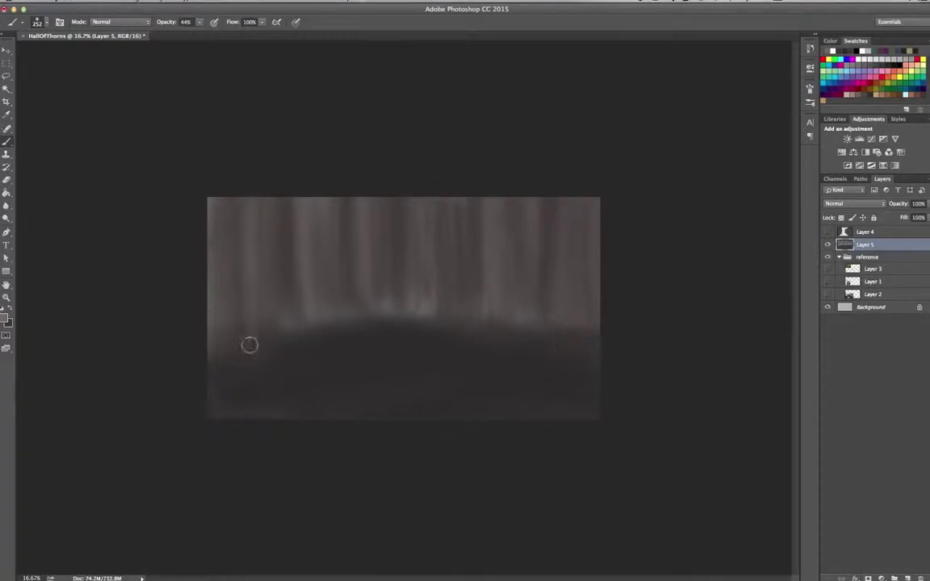
{"action": "right_click", "coordinate": [411, 265]}
{"action": "key", "text": "Escape"}
{"action": "left_click_drag", "start_coordinate": [444, 180], "coordinate": [514, 249]}
Add light vertical and diagonal streaks near the top in a lighter colour
{"action": "left_click", "coordinate": [7, 322]}
{"action": "left_click", "coordinate": [629, 392]}
{"action": "left_click_drag", "start_coordinate": [364, 212], "coordinate": [306, 275]}
{"action": "left_click_drag", "start_coordinate": [259, 282], "coordinate": [264, 195]}
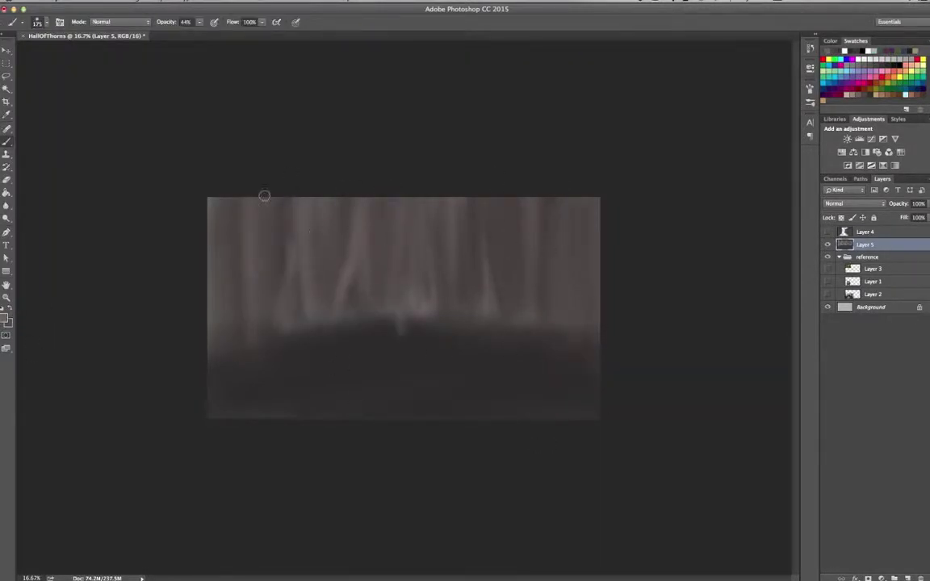
Set the brush to 508 px at 18% opacity, reshow the walls layer, and add Layer 6
{"action": "key", "text": "1"}
{"action": "key", "text": "bracketright"}
{"action": "key", "text": "bracketright"}
{"action": "key", "text": "bracketright"}
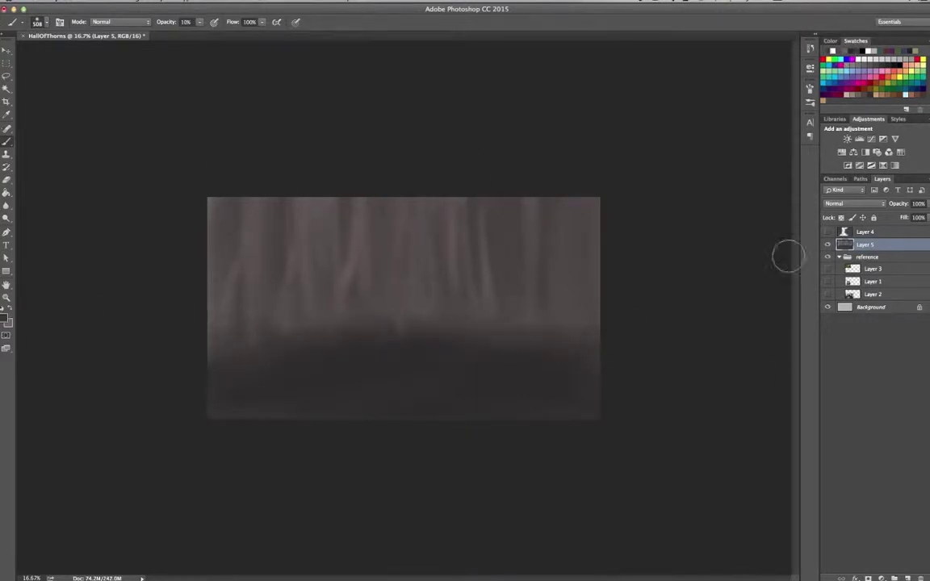
{"action": "key", "text": "1"}
{"action": "key", "text": "8"}
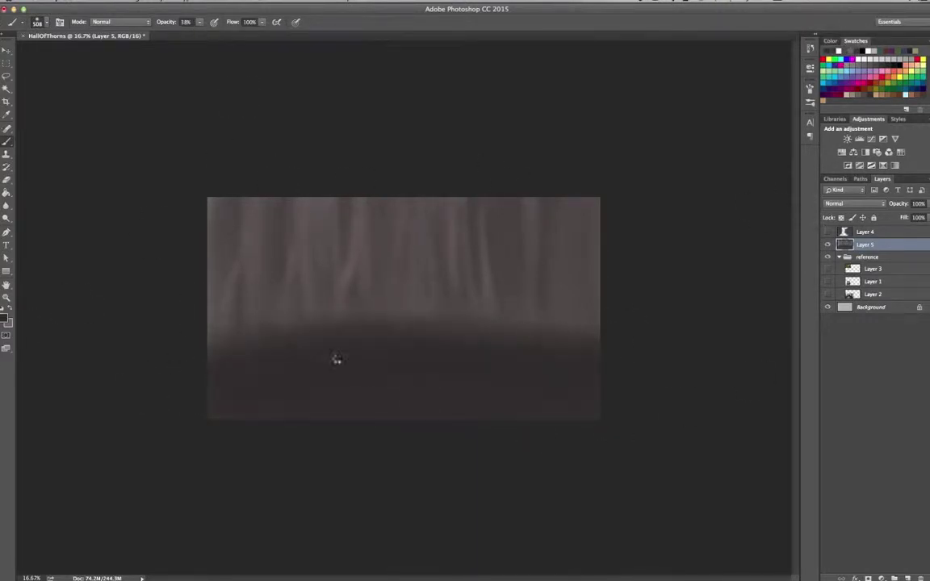
{"action": "left_click", "coordinate": [827, 243]}
{"action": "key", "text": "ctrl+shift+alt+n"}
Delete Layer 6 and its dark band
{"action": "left_click", "coordinate": [6, 320]}
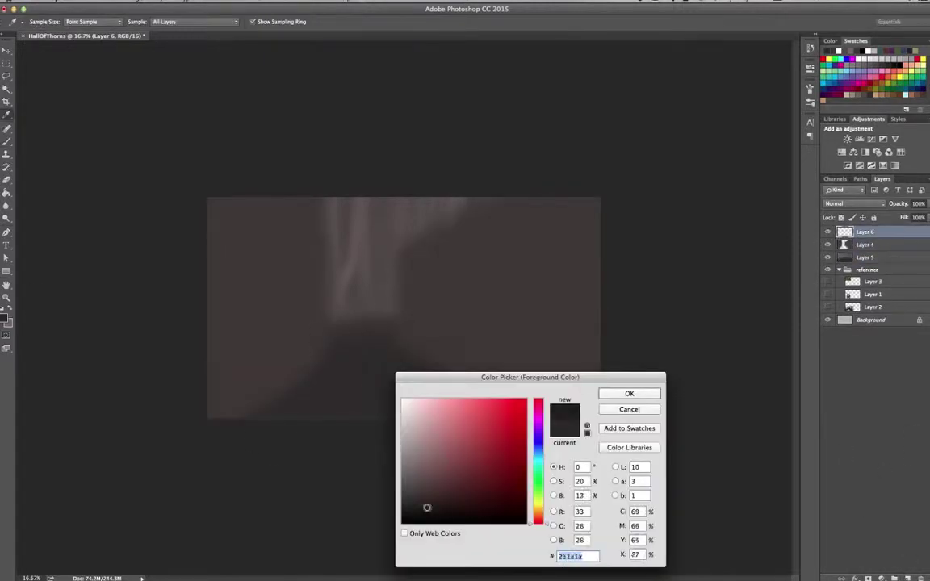
{"action": "key", "text": "Return"}
{"action": "key", "text": "Delete"}
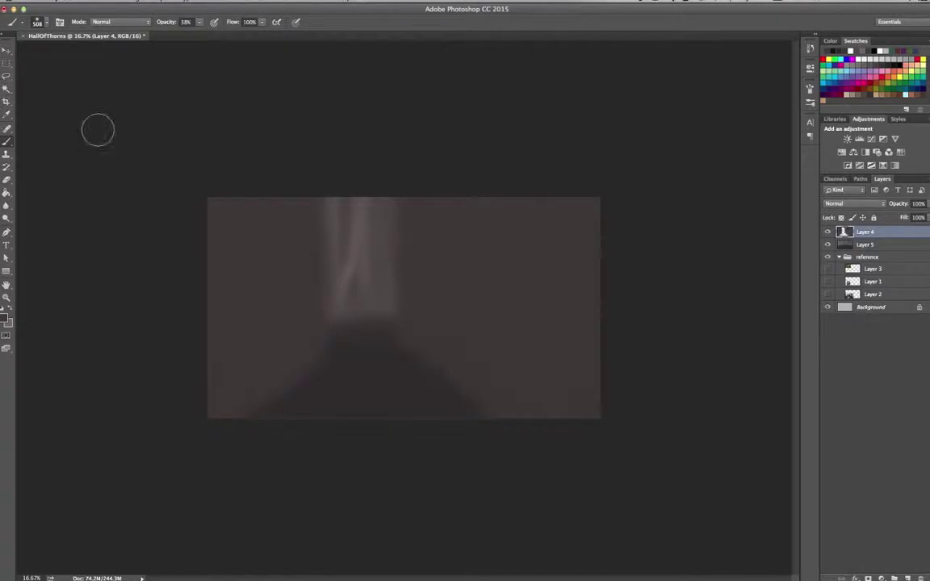
Move the painted walls layer about 338 px to the right in two drags
{"action": "left_click", "coordinate": [6, 63]}
{"action": "key", "text": "v"}
{"action": "left_click_drag", "start_coordinate": [536, 306], "coordinate": [278, 237]}
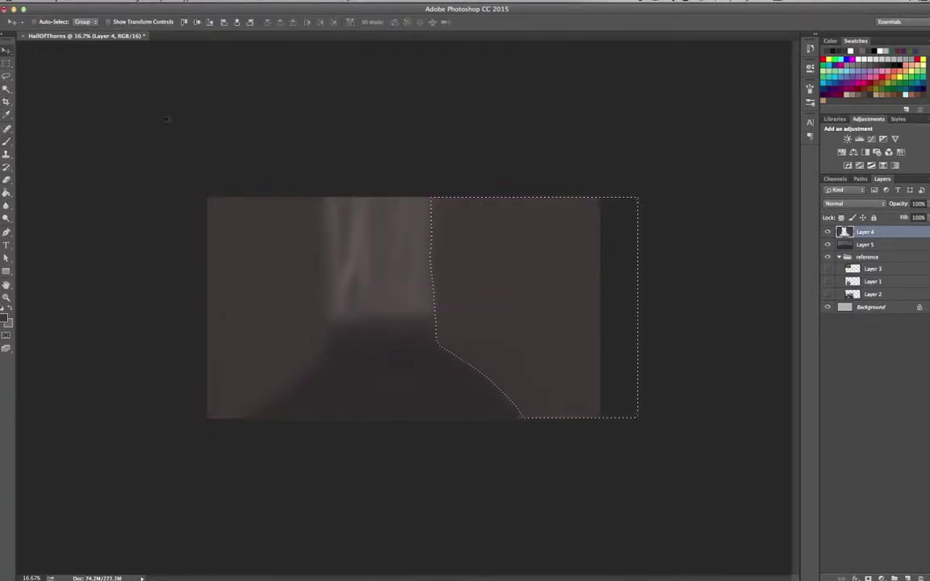
{"action": "key", "text": "b"}
{"action": "key", "text": "v"}
{"action": "left_click_drag", "start_coordinate": [275, 283], "coordinate": [357, 276]}
{"action": "key", "text": "b"}
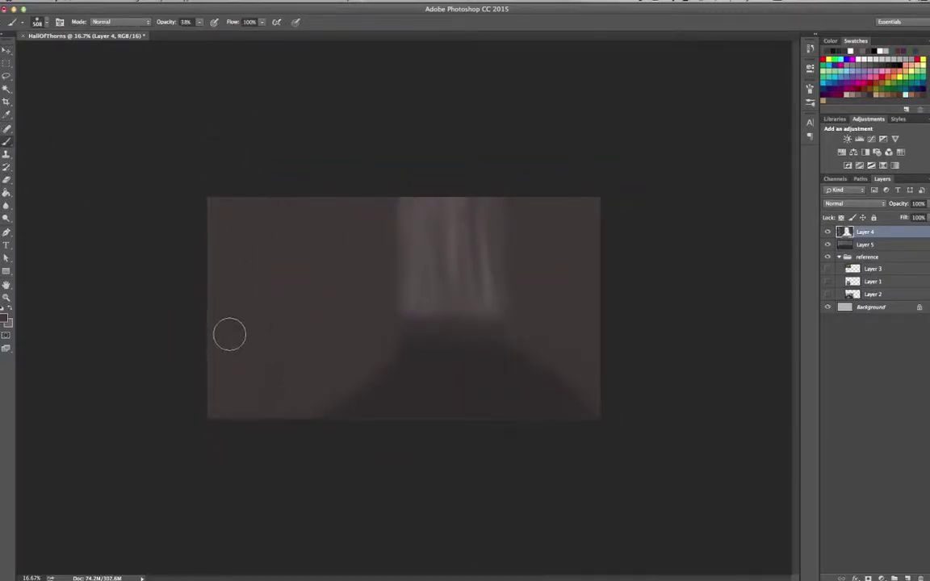
Show the throne reference, pick a dark paint colour, then hide the reference
{"action": "key", "text": "ctrl+v"}
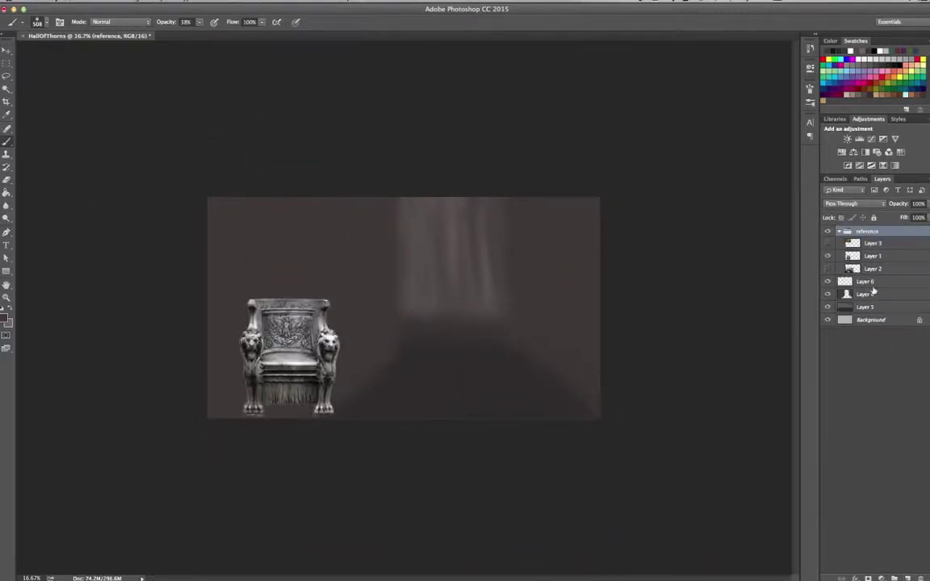
{"action": "left_click", "coordinate": [6, 321]}
{"action": "key", "text": "Return"}
{"action": "left_click", "coordinate": [40, 22]}
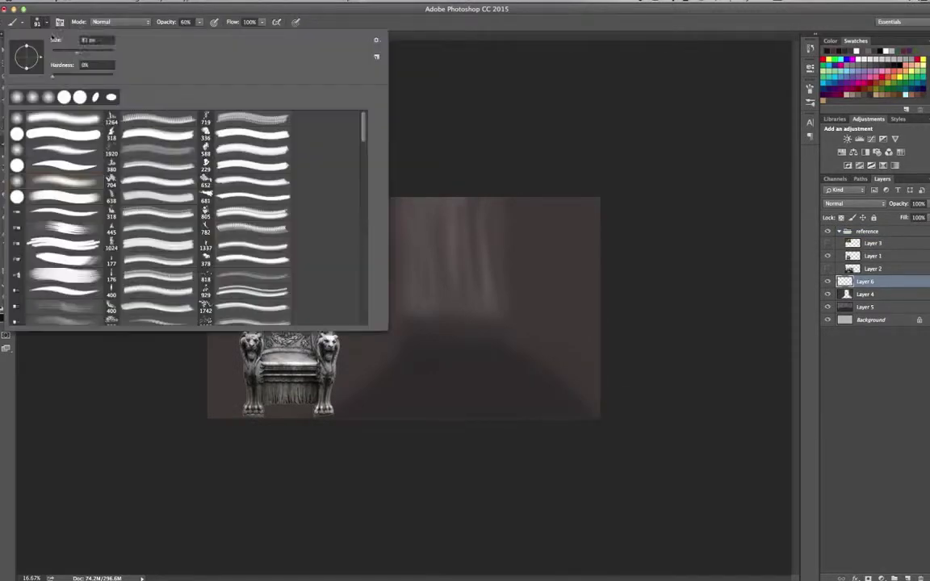
Sketch a dark throne with seat, legs and a tall back in the corridor centre
{"action": "mouse_move", "coordinate": [436, 253]}
{"action": "left_mouse_down"}
{"action": "mouse_move", "coordinate": [433, 333]}
{"action": "mouse_move", "coordinate": [443, 301]}
{"action": "left_mouse_up"}
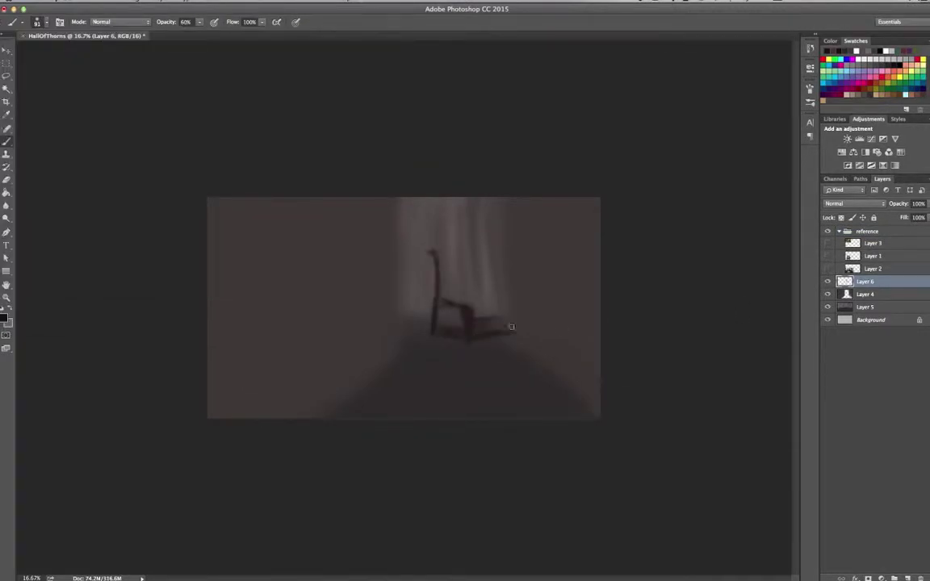
{"action": "left_click_drag", "start_coordinate": [457, 267], "coordinate": [464, 299]}
{"action": "left_click_drag", "start_coordinate": [433, 208], "coordinate": [436, 257]}
{"action": "left_click_drag", "start_coordinate": [420, 180], "coordinate": [432, 208]}
{"action": "mouse_move", "coordinate": [390, 182]}
{"action": "left_mouse_down"}
{"action": "mouse_move", "coordinate": [390, 290]}
{"action": "mouse_move", "coordinate": [472, 299]}
{"action": "left_mouse_up"}
{"action": "left_click_drag", "start_coordinate": [416, 198], "coordinate": [420, 267]}
Scale the throne sketch down and lower it with Free Transform
{"action": "key", "text": "ctrl+t"}
{"action": "left_click_drag", "start_coordinate": [520, 219], "coordinate": [473, 307]}
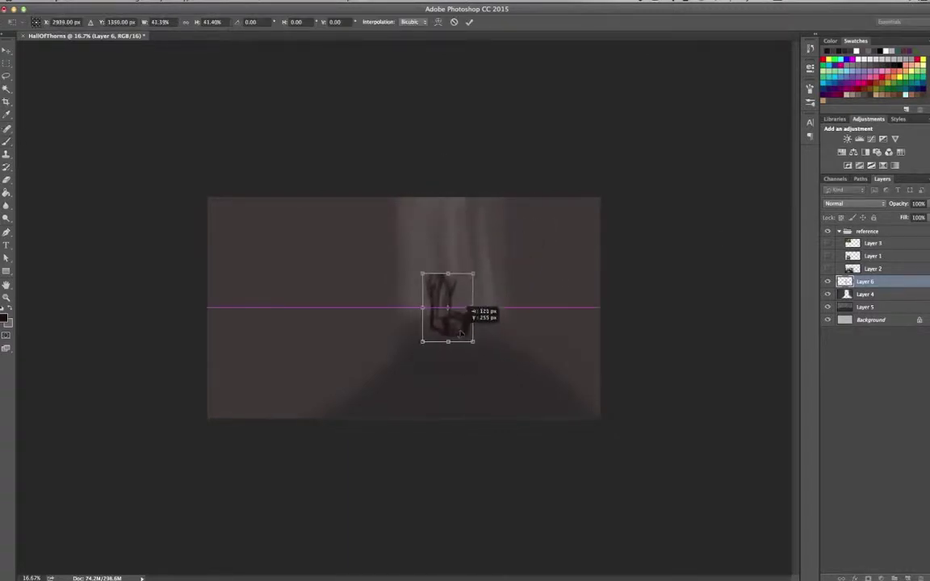
{"action": "key", "text": "Return"}
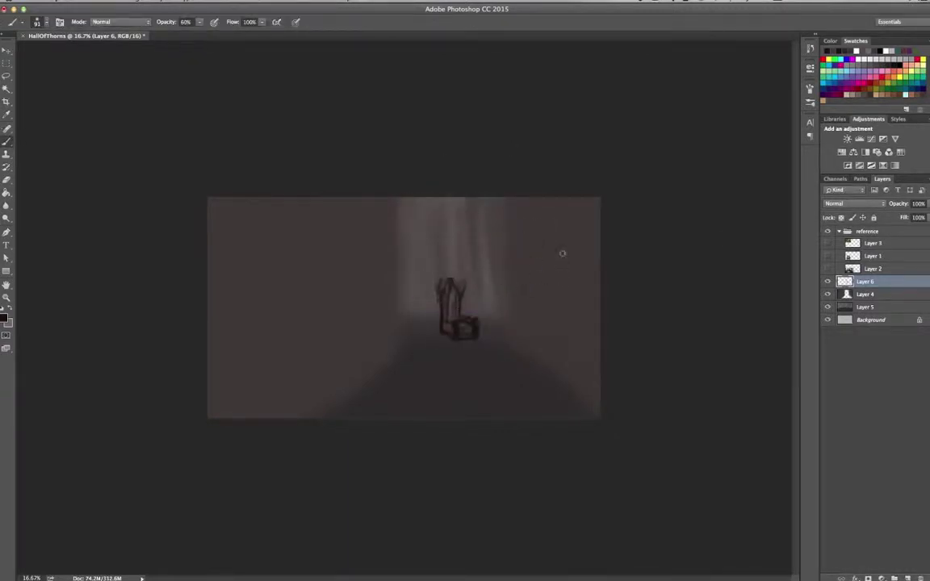
Paint thin thorny branches above the throne with a 27 px brush
{"action": "left_click", "coordinate": [37, 22]}
{"action": "left_click_drag", "start_coordinate": [121, 50], "coordinate": [65, 50]}
{"action": "left_click_drag", "start_coordinate": [437, 232], "coordinate": [442, 275]}
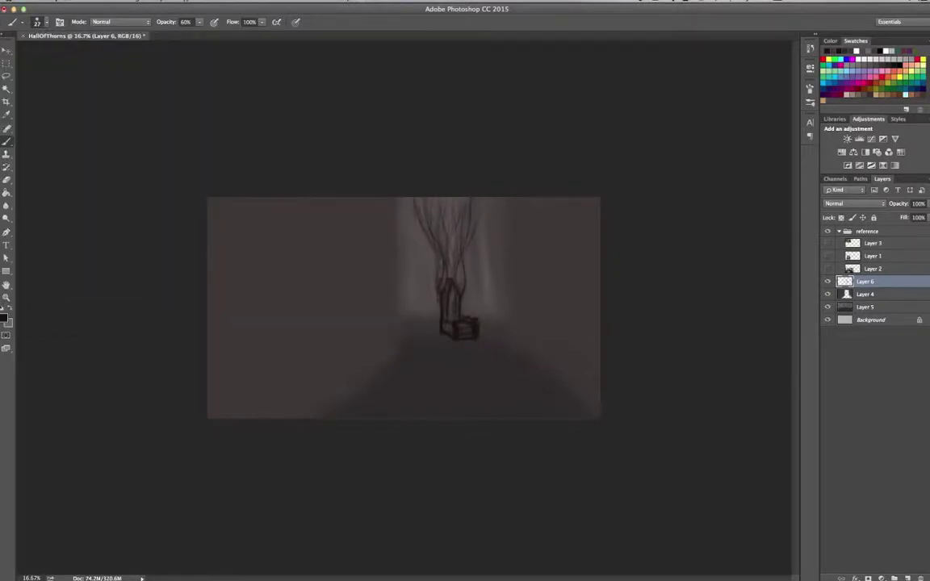
{"action": "left_click", "coordinate": [10, 324]}
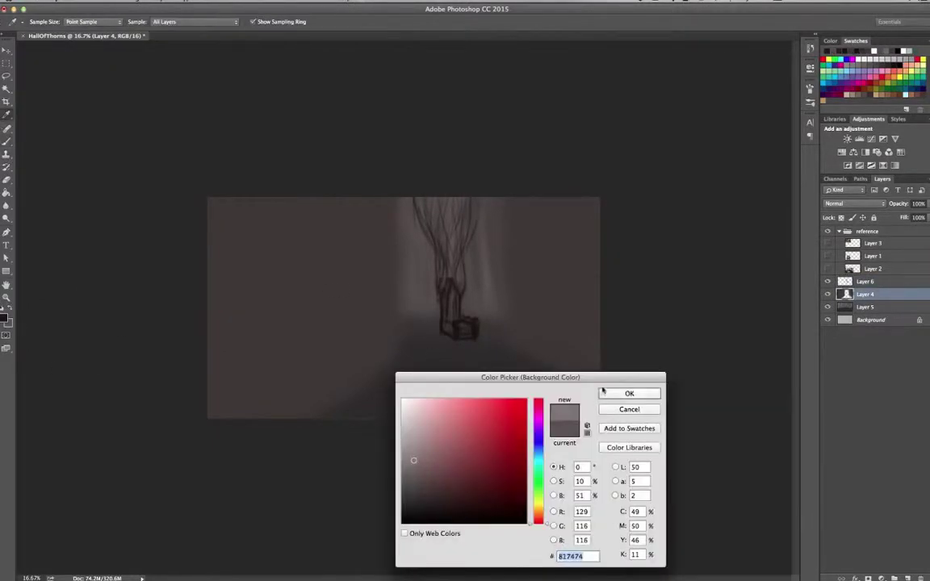
Set a soft brush to about 460 px and darken both sides of the corridor
{"action": "left_click", "coordinate": [629, 393]}
{"action": "left_click", "coordinate": [37, 22]}
{"action": "left_click_drag", "start_coordinate": [65, 51], "coordinate": [102, 51]}
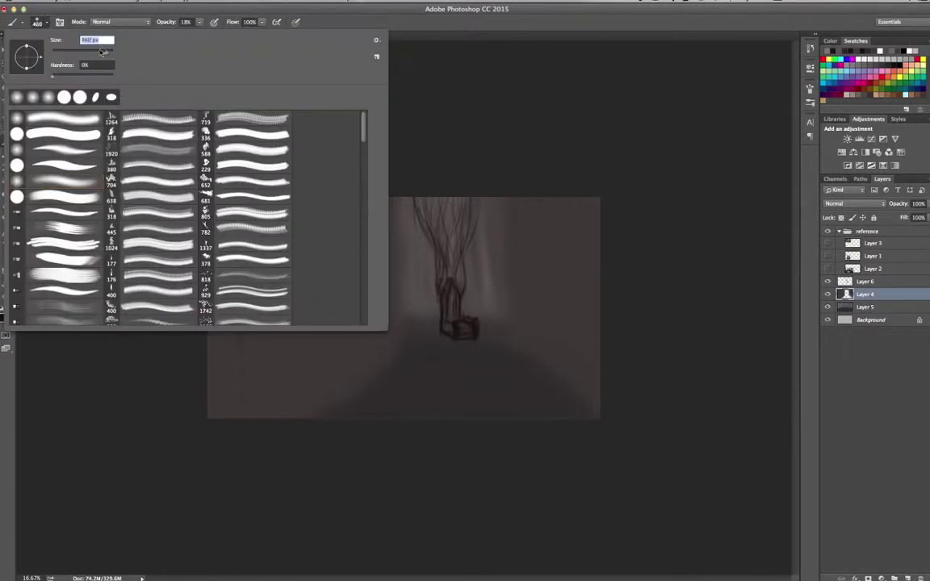
{"action": "key", "text": "Return"}
{"action": "mouse_move", "coordinate": [200, 207]}
{"action": "left_mouse_down"}
{"action": "mouse_move", "coordinate": [202, 374]}
{"action": "mouse_move", "coordinate": [282, 242]}
{"action": "left_mouse_up"}
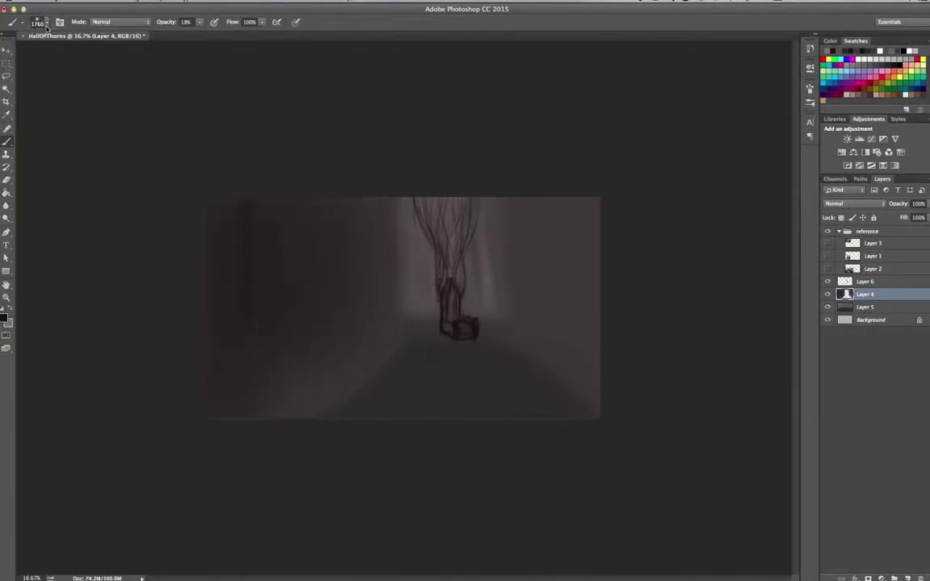
{"action": "mouse_move", "coordinate": [567, 200]}
{"action": "left_mouse_down"}
{"action": "mouse_move", "coordinate": [571, 403]}
{"action": "mouse_move", "coordinate": [604, 259]}
{"action": "mouse_move", "coordinate": [533, 339]}
{"action": "left_mouse_up"}
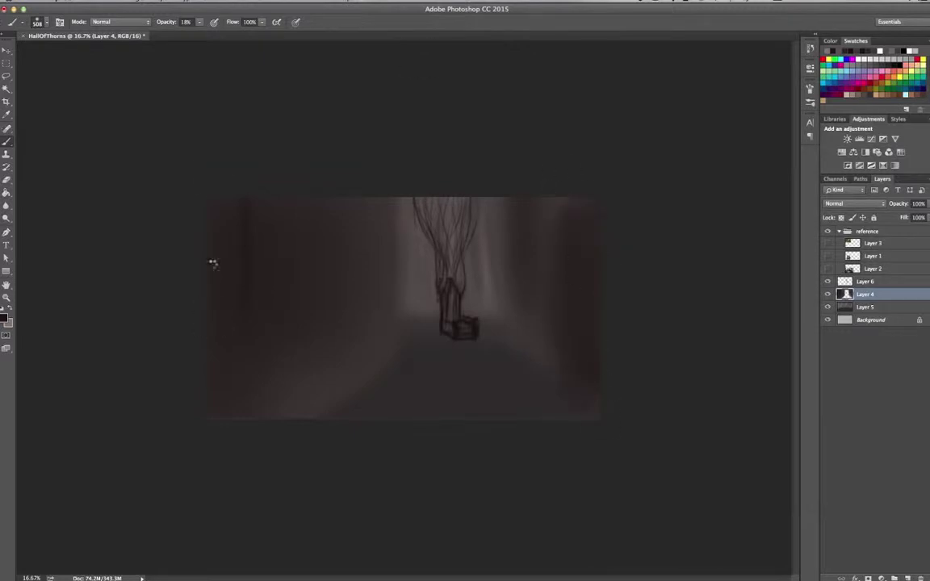
Shape the left wall with soft light and dark vertical strokes, and darken the right wall
{"action": "left_click_drag", "start_coordinate": [346, 386], "coordinate": [291, 226]}
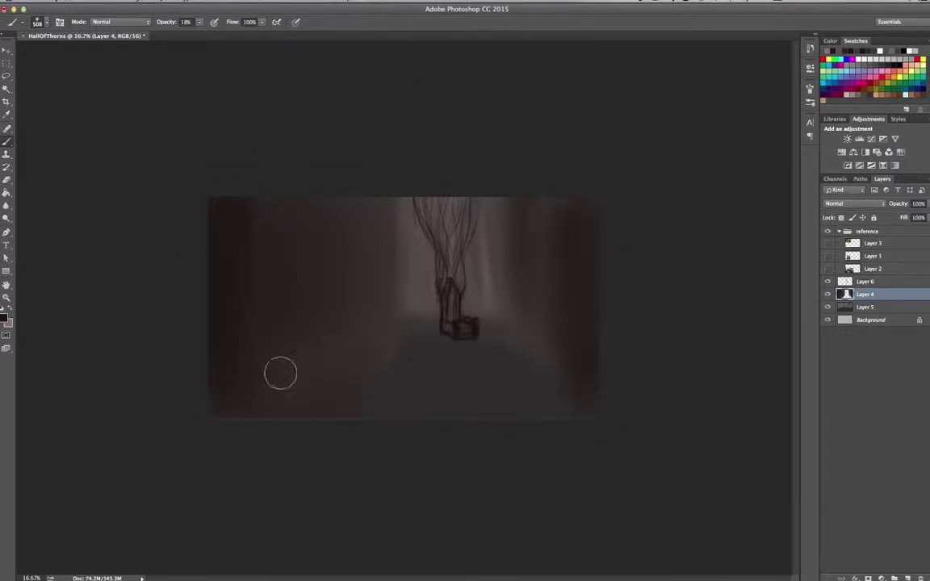
{"action": "left_click_drag", "start_coordinate": [296, 346], "coordinate": [331, 339]}
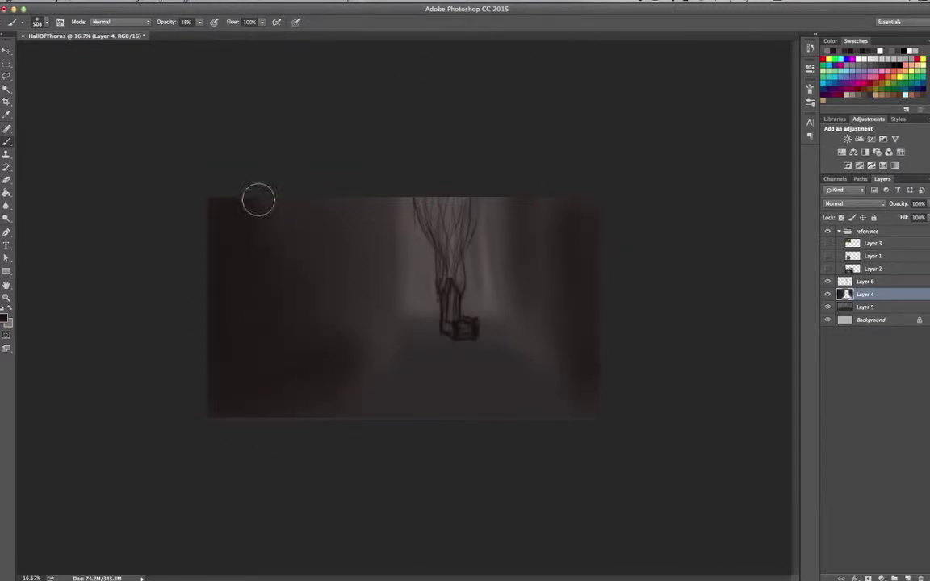
{"action": "left_click_drag", "start_coordinate": [348, 189], "coordinate": [384, 323]}
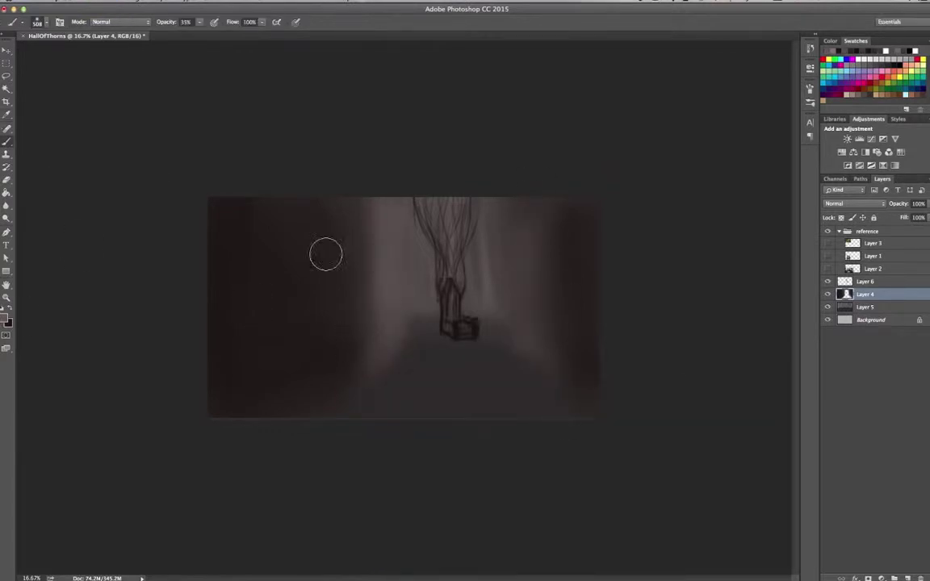
{"action": "left_click_drag", "start_coordinate": [325, 255], "coordinate": [314, 304]}
{"action": "mouse_move", "coordinate": [242, 186]}
{"action": "left_mouse_down"}
{"action": "mouse_move", "coordinate": [307, 323]}
{"action": "mouse_move", "coordinate": [374, 302]}
{"action": "mouse_move", "coordinate": [287, 268]}
{"action": "left_mouse_up"}
{"action": "left_click_drag", "start_coordinate": [273, 194], "coordinate": [270, 311]}
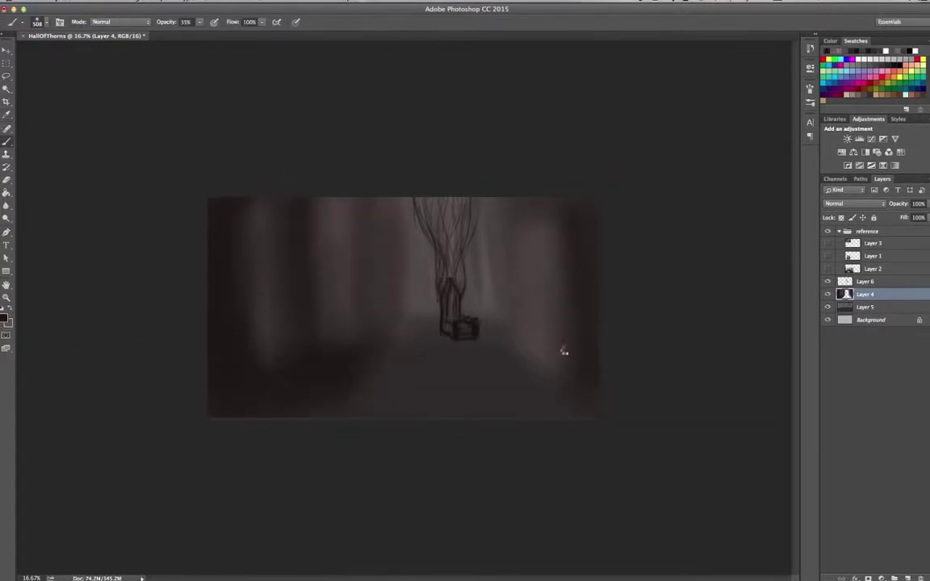
{"action": "mouse_move", "coordinate": [549, 202]}
{"action": "left_mouse_down"}
{"action": "mouse_move", "coordinate": [546, 323]}
{"action": "mouse_move", "coordinate": [583, 342]}
{"action": "left_mouse_up"}
Add darker vertical bands to the left wall and widen the right wall's dark inner edge
{"action": "key", "text": "e"}
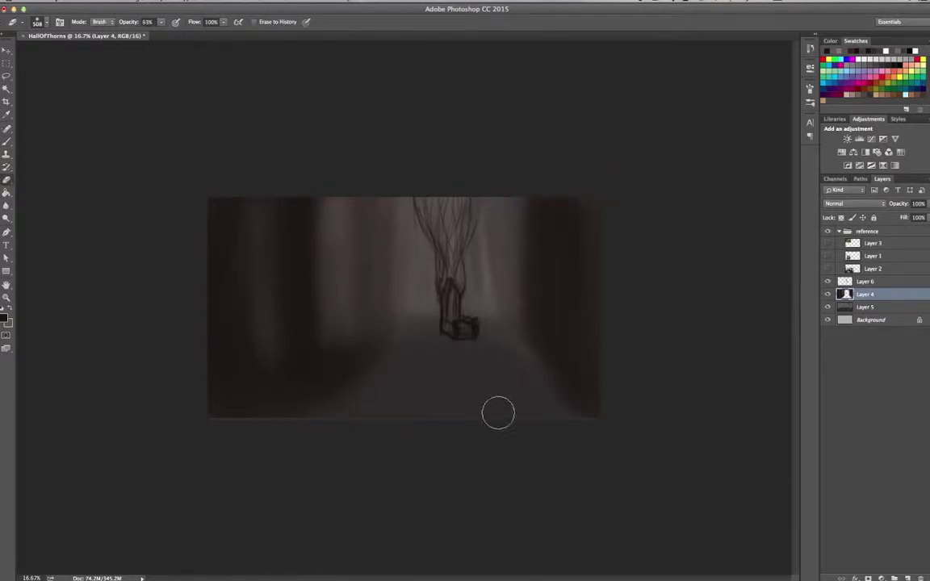
{"action": "key", "text": "b"}
{"action": "left_click_drag", "start_coordinate": [343, 182], "coordinate": [345, 287]}
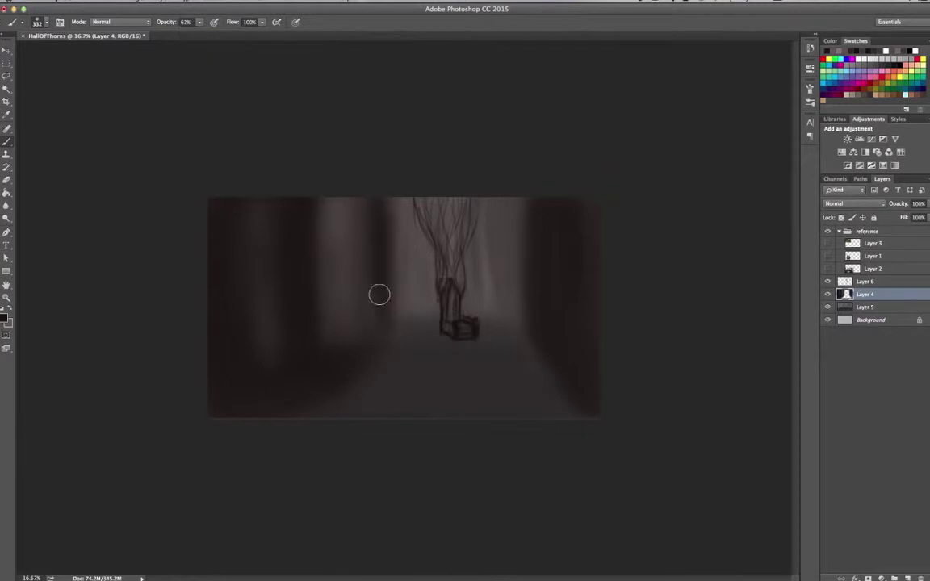
{"action": "left_click_drag", "start_coordinate": [300, 182], "coordinate": [303, 303]}
{"action": "left_click_drag", "start_coordinate": [529, 201], "coordinate": [535, 345]}
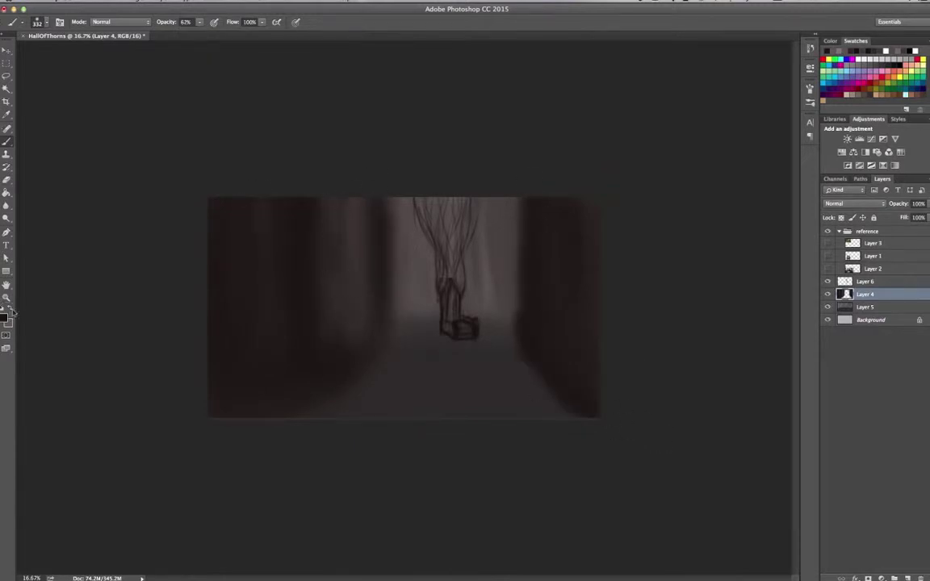
Paint vertical streaks on both walls in a new colour with a 156 px brush, then add Layer 7
{"action": "left_click", "coordinate": [7, 318]}
{"action": "left_click", "coordinate": [644, 392]}
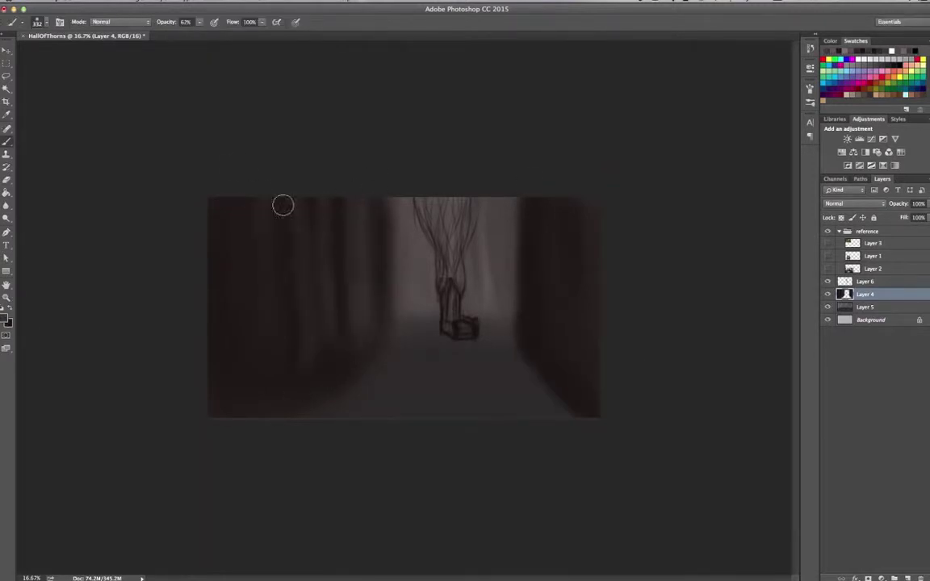
{"action": "left_click_drag", "start_coordinate": [222, 396], "coordinate": [212, 210]}
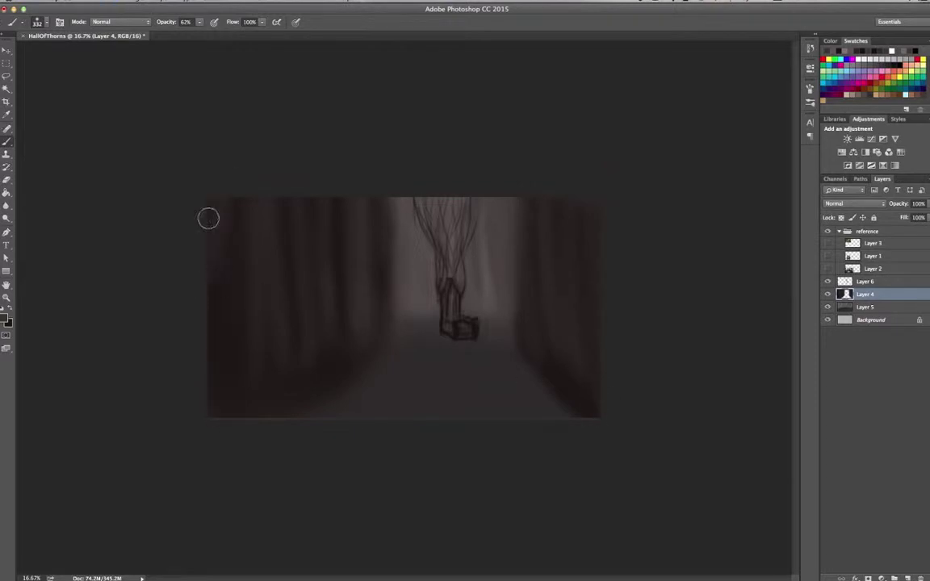
{"action": "right_click", "coordinate": [81, 68]}
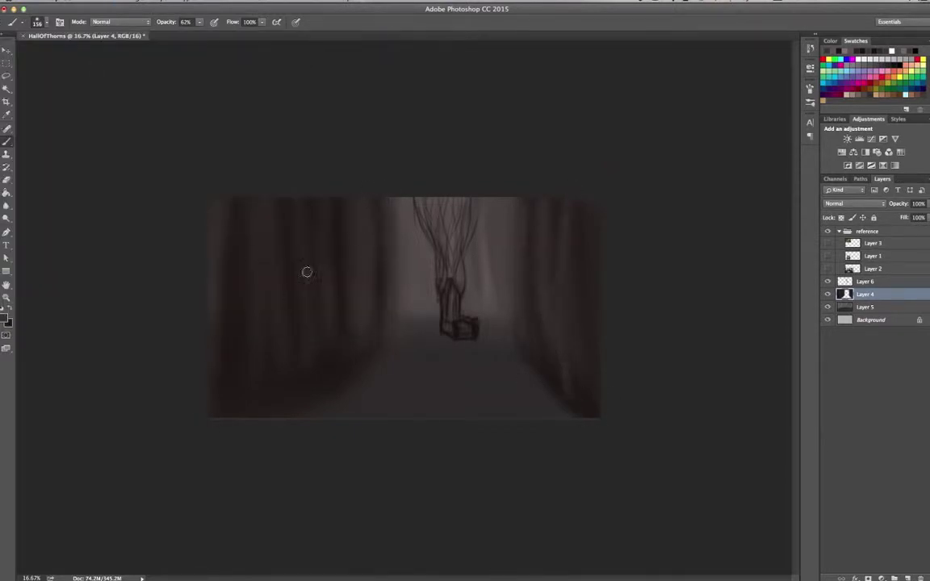
{"action": "mouse_move", "coordinate": [307, 272]}
{"action": "left_mouse_down"}
{"action": "mouse_move", "coordinate": [328, 290]}
{"action": "mouse_move", "coordinate": [326, 193]}
{"action": "mouse_move", "coordinate": [350, 263]}
{"action": "mouse_move", "coordinate": [220, 242]}
{"action": "left_mouse_up"}
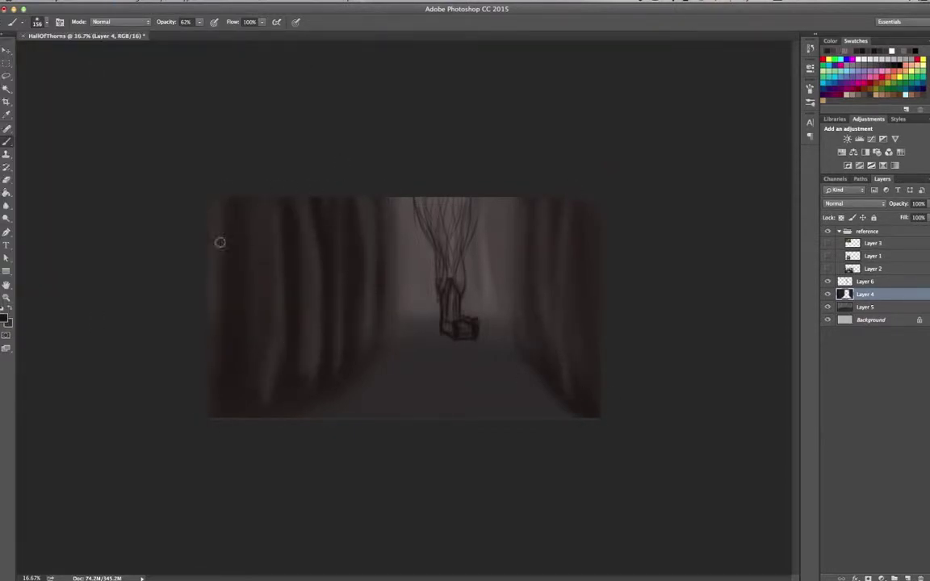
{"action": "left_click_drag", "start_coordinate": [565, 170], "coordinate": [607, 369]}
{"action": "left_click_drag", "start_coordinate": [243, 363], "coordinate": [281, 295]}
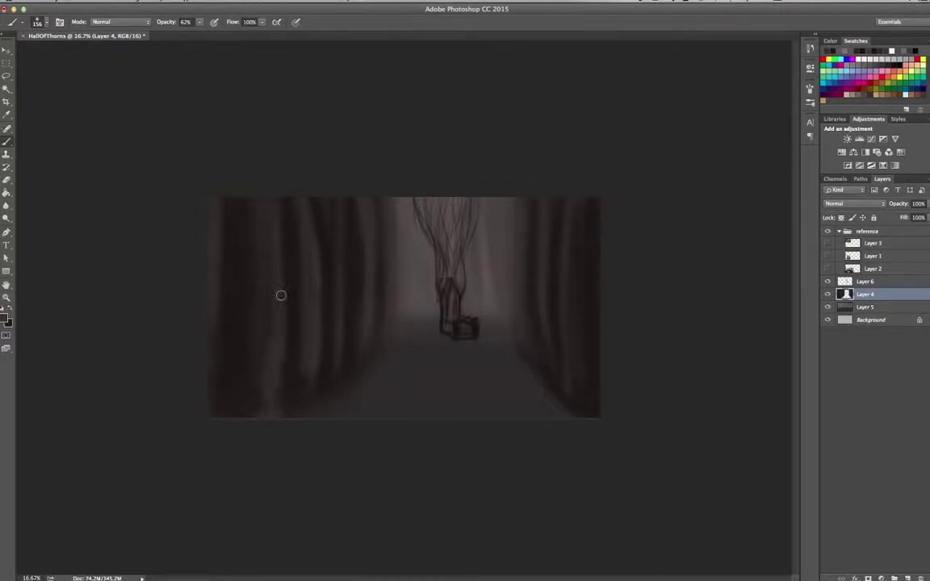
{"action": "left_click", "coordinate": [6, 320]}
{"action": "left_click", "coordinate": [473, 502]}
Paint a reddish thorny stroke along the lower-left with a smaller brush
{"action": "key", "text": "Return"}
{"action": "left_click", "coordinate": [37, 22]}
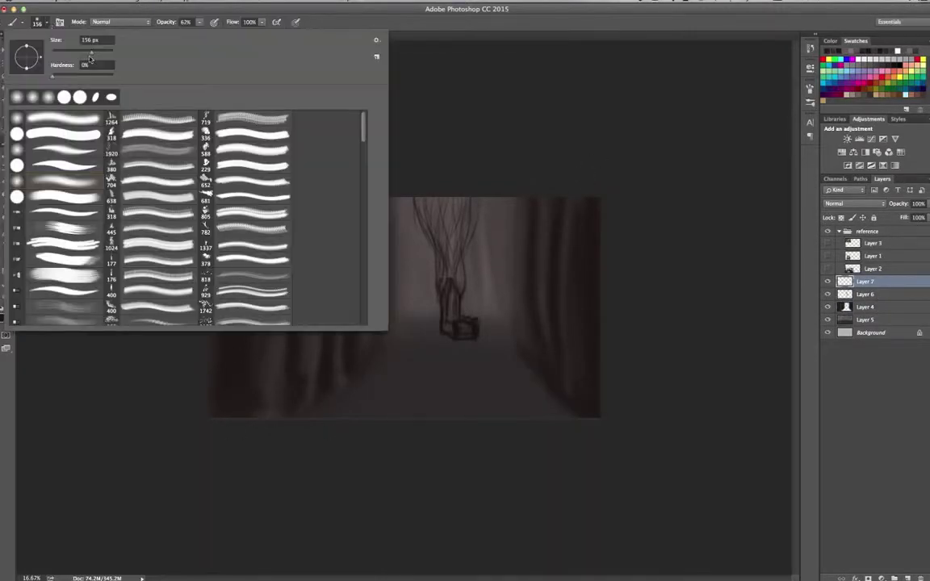
{"action": "key", "text": "Return"}
{"action": "left_click_drag", "start_coordinate": [213, 371], "coordinate": [577, 240]}
Set the brush size to 31 px and zoom in on the painting
{"action": "left_click", "coordinate": [37, 22]}
{"action": "type", "text": "31"}
{"action": "key", "text": "Return"}
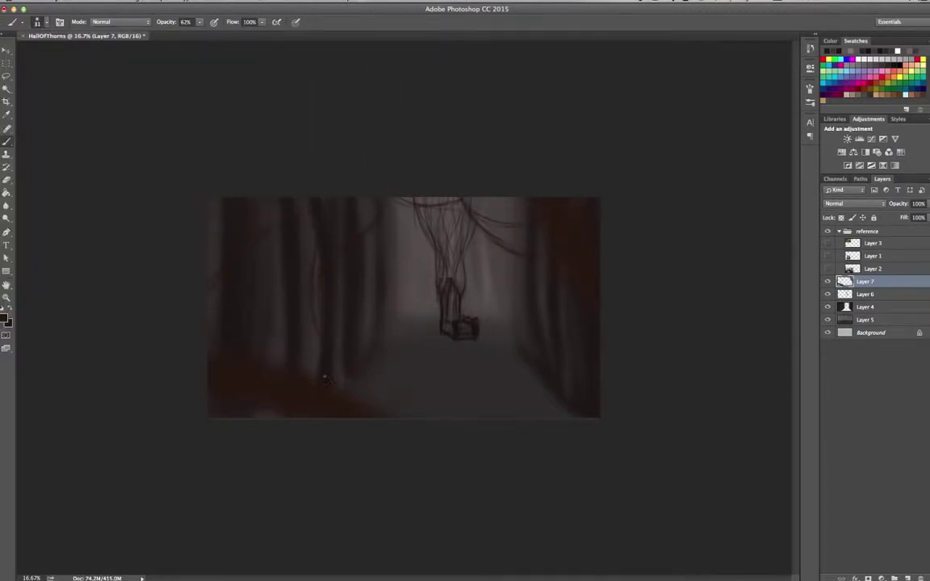
{"action": "key", "text": "e"}
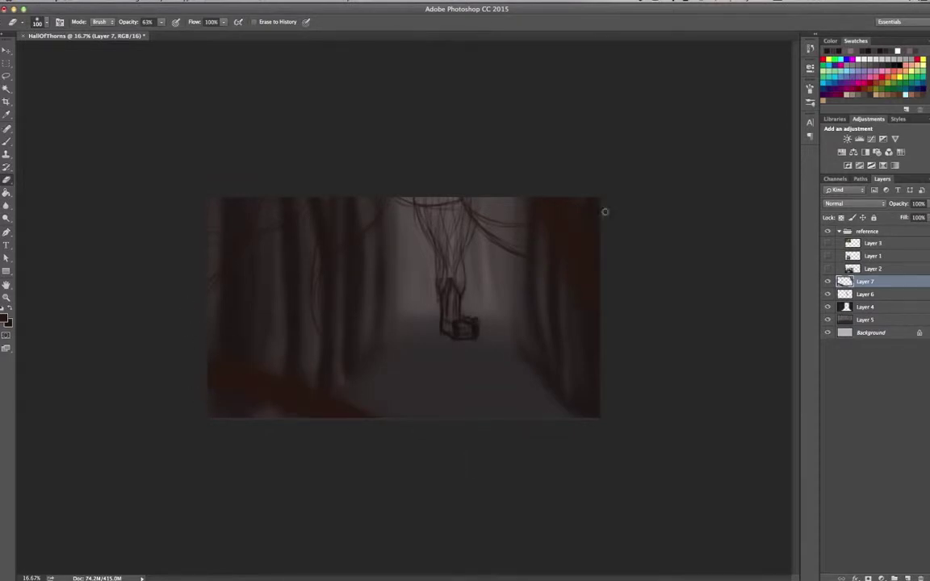
{"action": "key", "text": "b"}
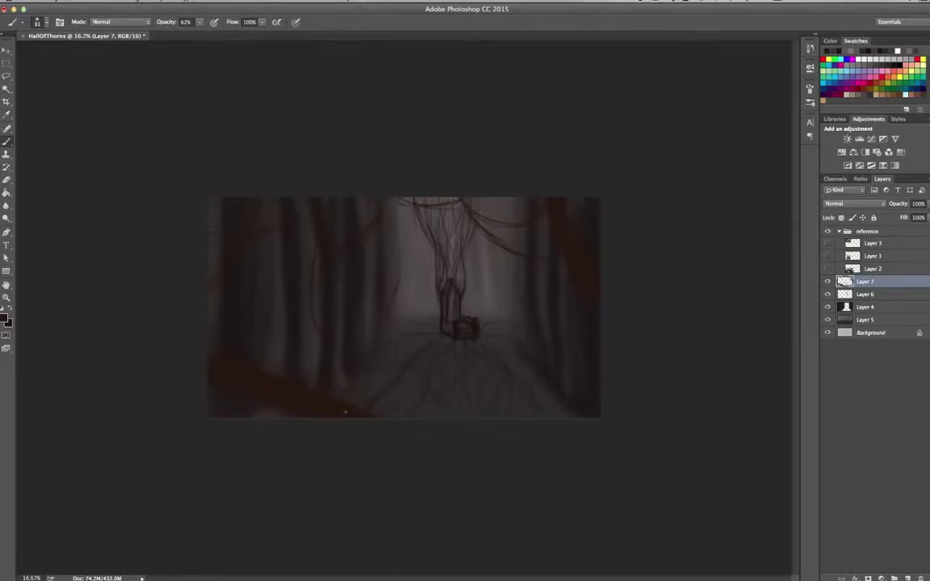
{"action": "key", "text": "ctrl+plus"}
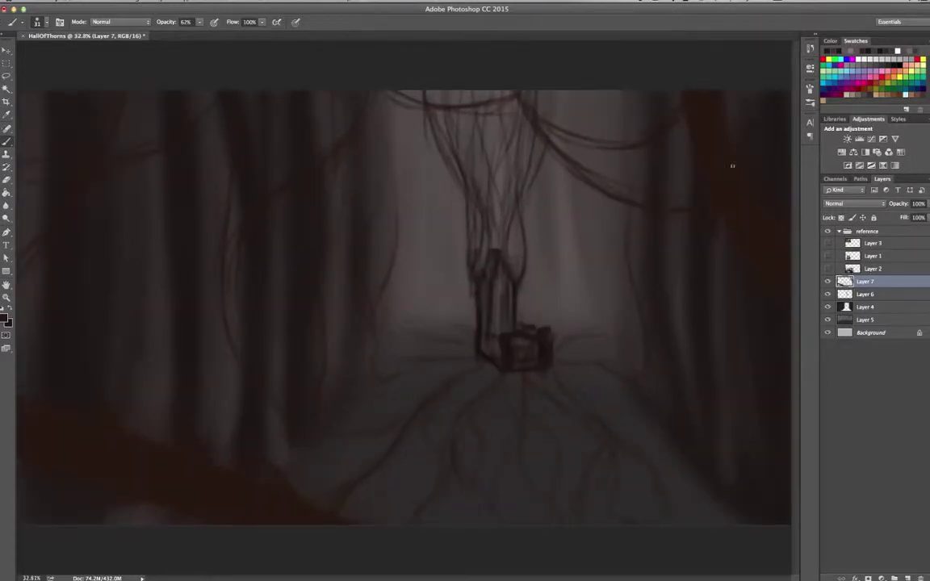
Pick a new paint colour and set the brush to 21% opacity and 23 px
{"action": "left_click", "coordinate": [4, 318]}
{"action": "key", "text": "Return"}
{"action": "left_click", "coordinate": [37, 22]}
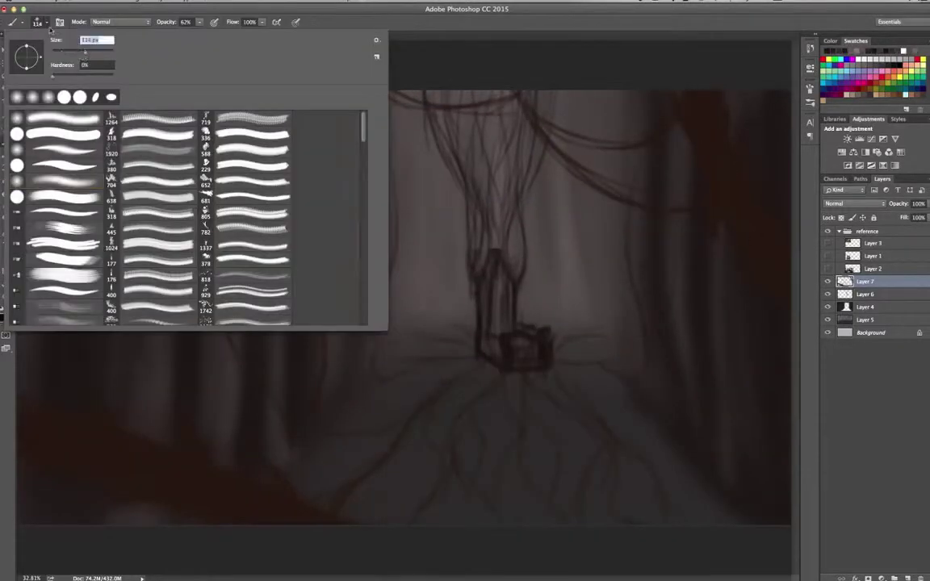
{"action": "key", "text": "Escape"}
{"action": "key", "text": "2"}
{"action": "key", "text": "1"}
{"action": "left_click", "coordinate": [37, 22]}
{"action": "left_click", "coordinate": [5, 318]}
{"action": "key", "text": "Return"}
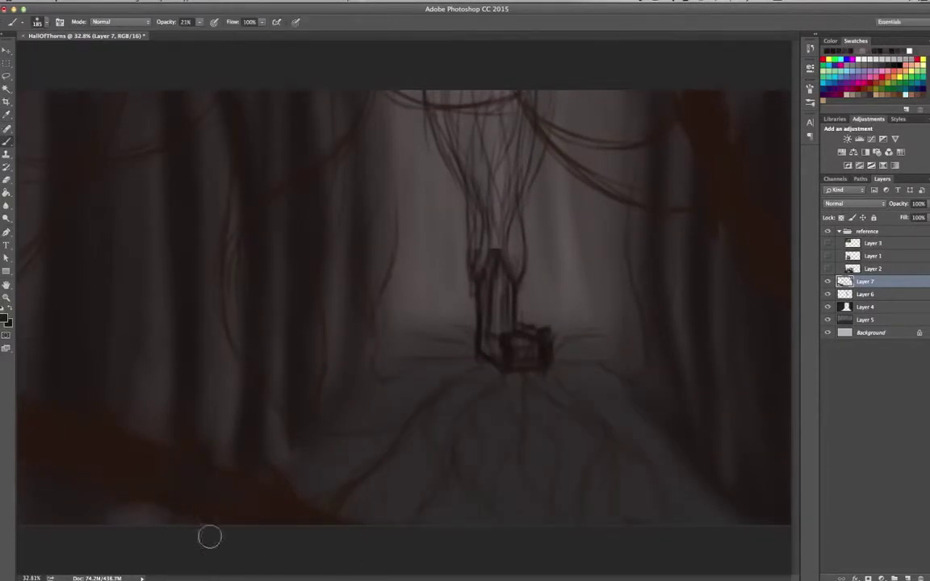
{"action": "left_click", "coordinate": [37, 22]}
{"action": "double_click", "coordinate": [41, 92]}
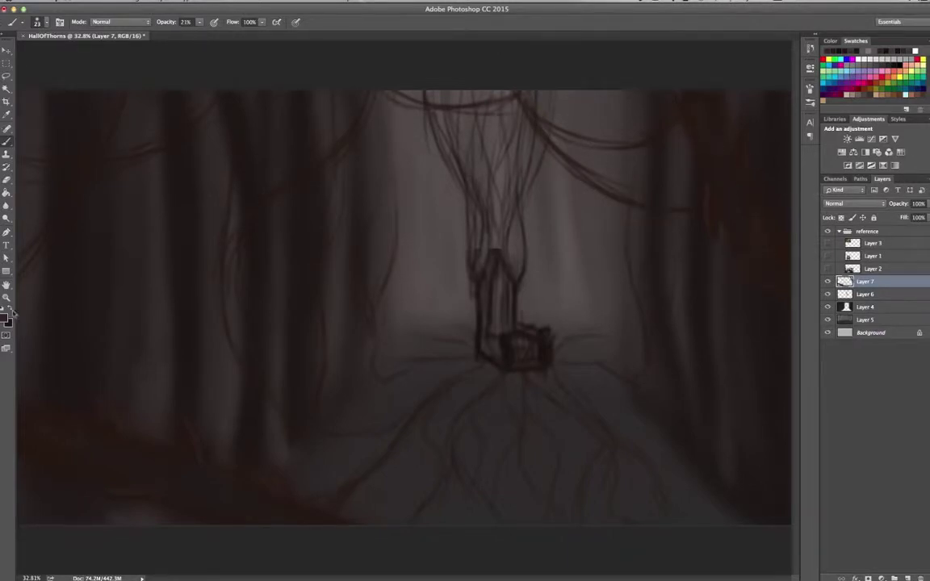
In a darker colour at 46% opacity, paint another strand hanging above the throne
{"action": "key", "text": "7"}
{"action": "key", "text": "2"}
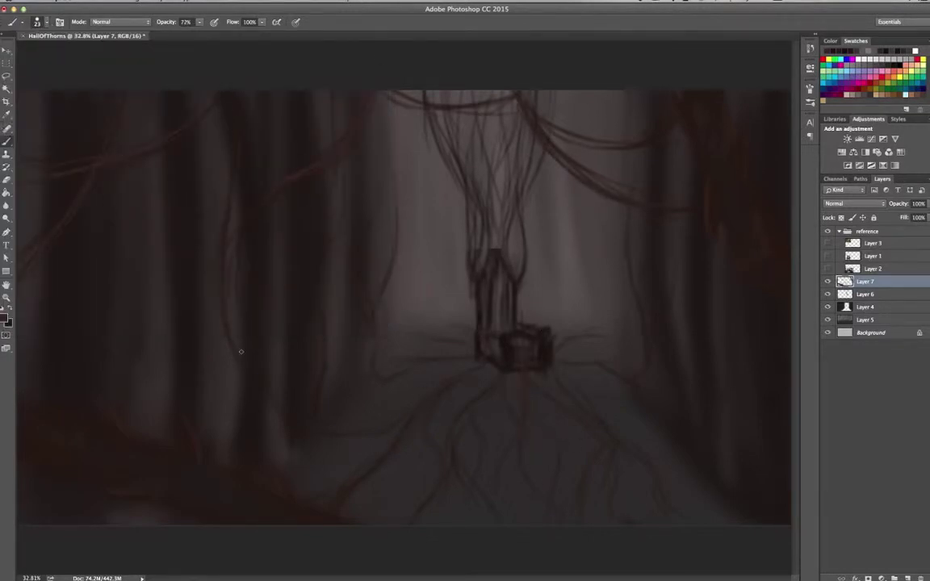
{"action": "left_click", "coordinate": [7, 319]}
{"action": "key", "text": "Return"}
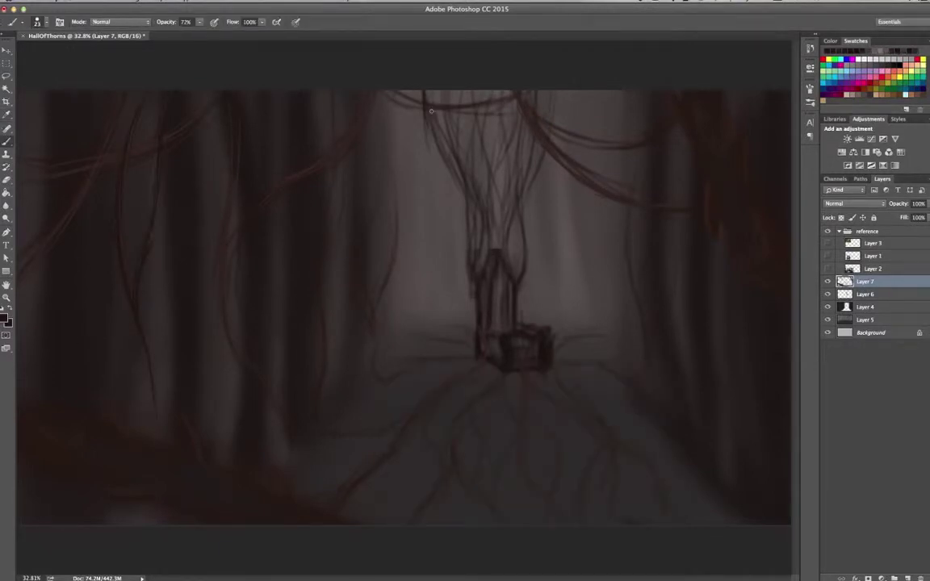
{"action": "key", "text": "4"}
{"action": "key", "text": "6"}
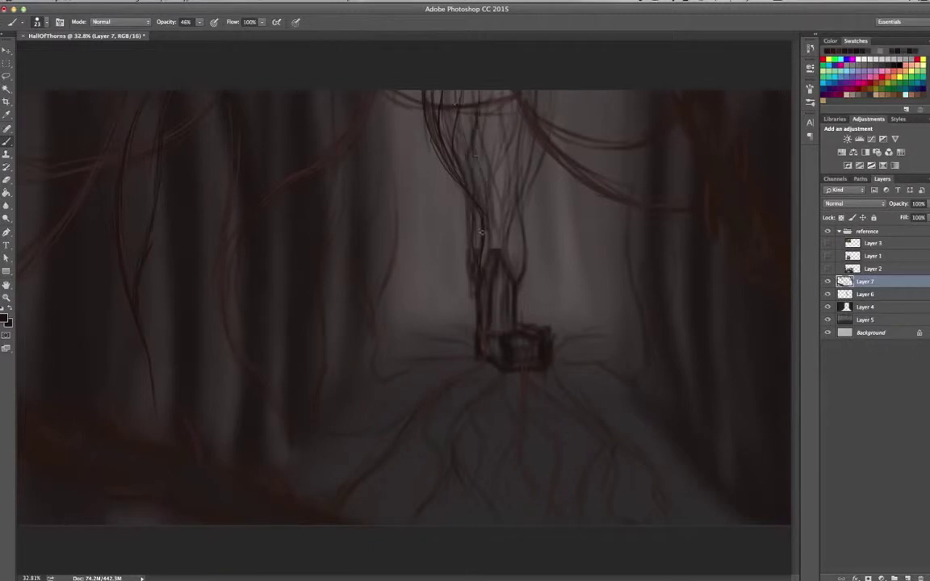
{"action": "left_click_drag", "start_coordinate": [492, 105], "coordinate": [488, 216]}
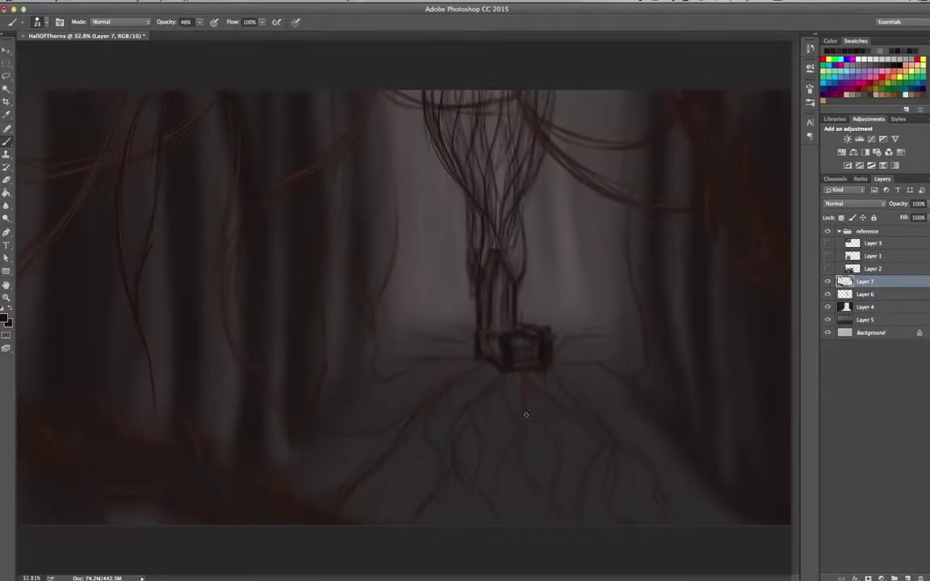
Hide Layers 7, 6 and 4, then paint out two stray dark strands on Layer 5
{"action": "left_click", "coordinate": [865, 320]}
{"action": "left_click_drag", "start_coordinate": [827, 281], "coordinate": [827, 307]}
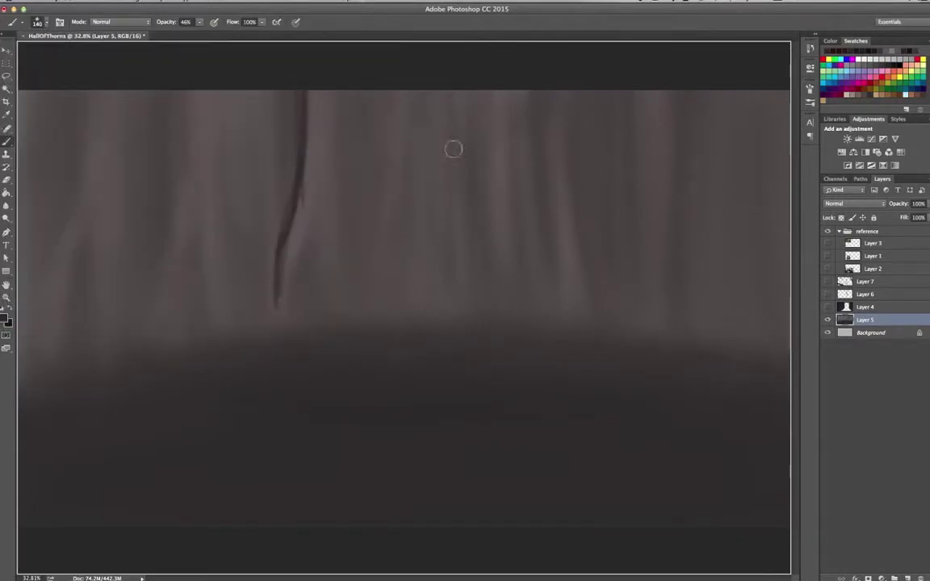
{"action": "left_click_drag", "start_coordinate": [276, 297], "coordinate": [305, 108]}
{"action": "left_click_drag", "start_coordinate": [478, 306], "coordinate": [503, 69]}
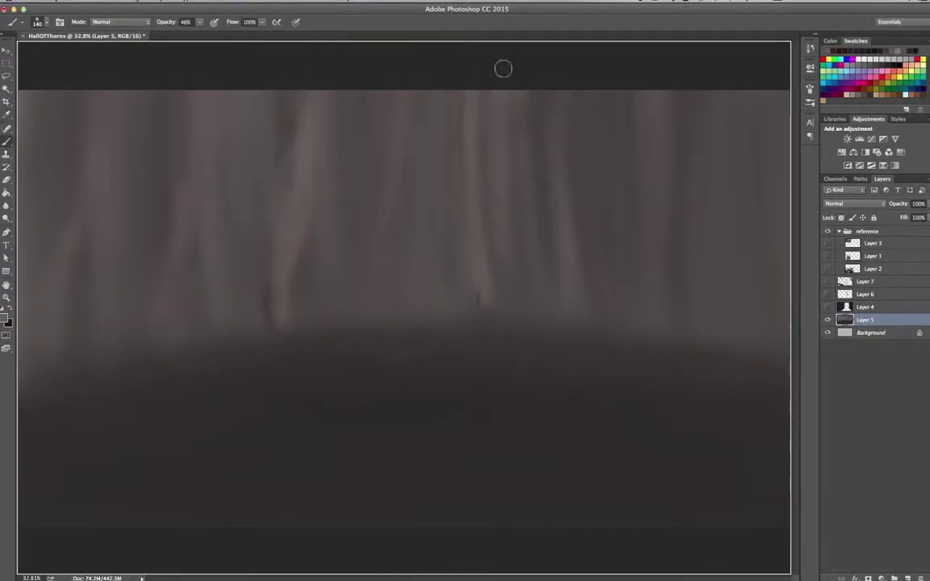
Paint four dark vertical streaks between the light pillars in a sampled dark colour
{"action": "left_click", "coordinate": [5, 320]}
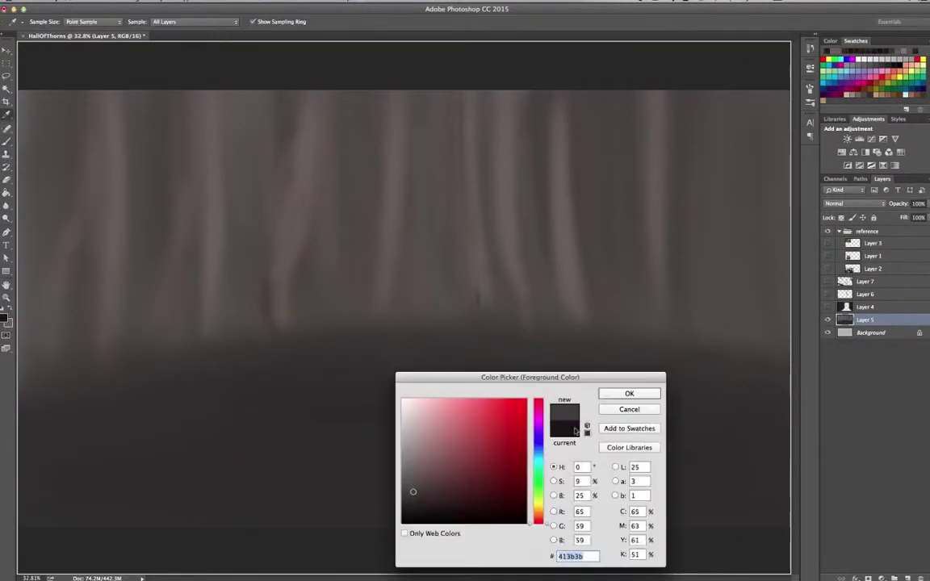
{"action": "key", "text": "Return"}
{"action": "left_click_drag", "start_coordinate": [252, 121], "coordinate": [252, 252]}
{"action": "left_click_drag", "start_coordinate": [434, 81], "coordinate": [433, 251]}
{"action": "left_click_drag", "start_coordinate": [380, 93], "coordinate": [380, 265]}
{"action": "left_click_drag", "start_coordinate": [202, 95], "coordinate": [188, 265]}
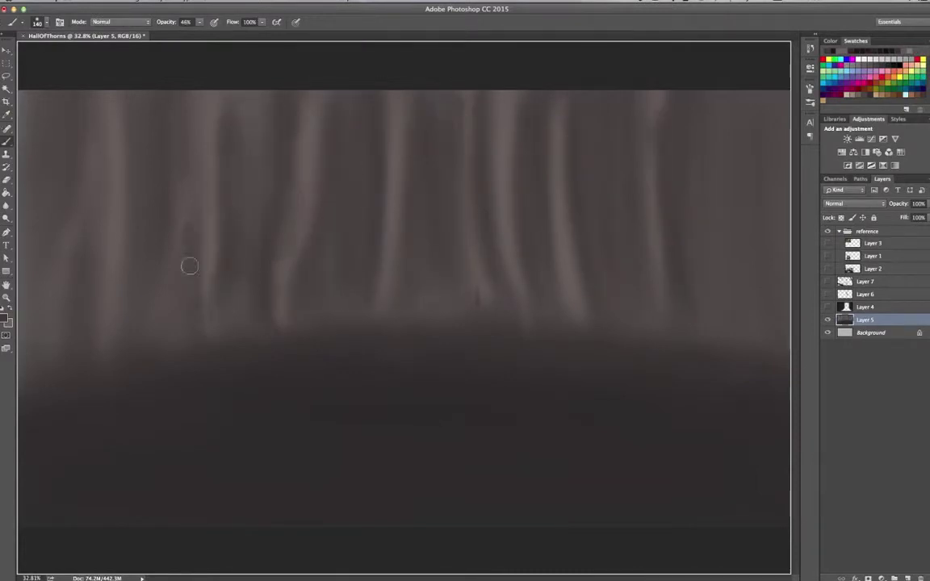
Add dark reddish streaks down the pillars and make a hidden layer visible again
{"action": "left_click_drag", "start_coordinate": [118, 209], "coordinate": [117, 99]}
{"action": "left_click", "coordinate": [5, 319]}
{"action": "key", "text": "Return"}
{"action": "left_click_drag", "start_coordinate": [359, 82], "coordinate": [356, 278]}
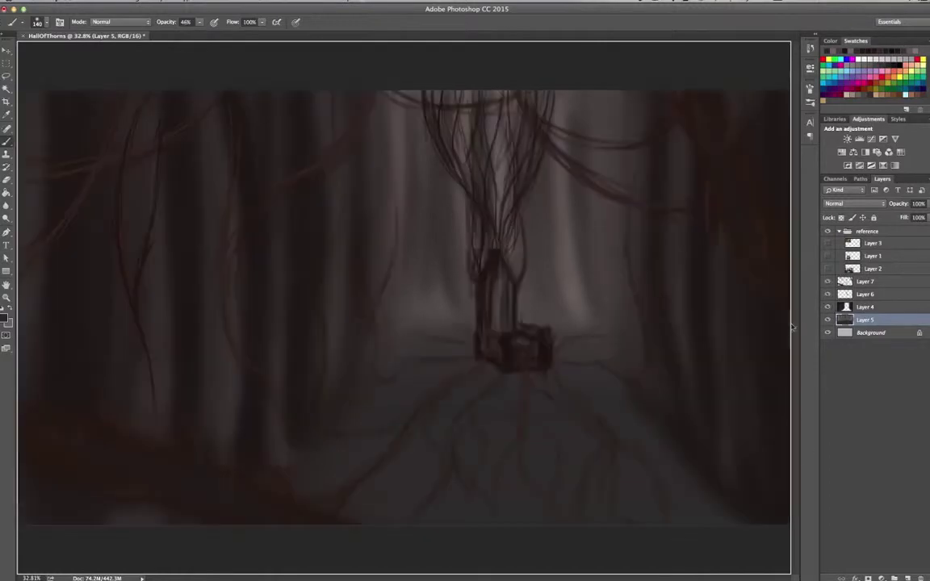
{"action": "left_click", "coordinate": [865, 281]}
Paint the throne's tall pointed back on Layer 7 with a fine, 76% opacity brush
{"action": "left_click_drag", "start_coordinate": [468, 202], "coordinate": [469, 331]}
{"action": "left_click", "coordinate": [42, 22]}
{"action": "left_click", "coordinate": [43, 88]}
{"action": "key", "text": "Return"}
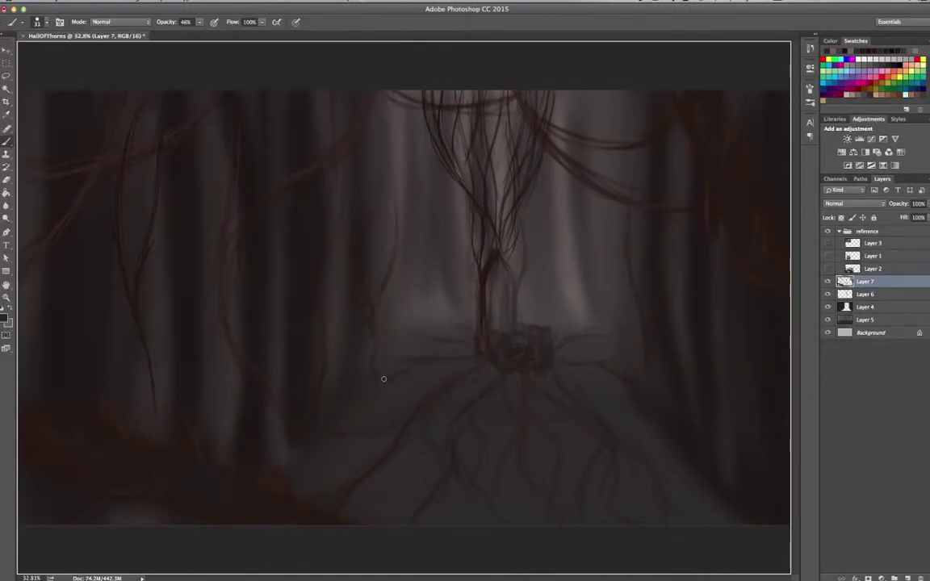
{"action": "key", "text": "7"}
{"action": "key", "text": "6"}
{"action": "left_click_drag", "start_coordinate": [506, 300], "coordinate": [482, 271]}
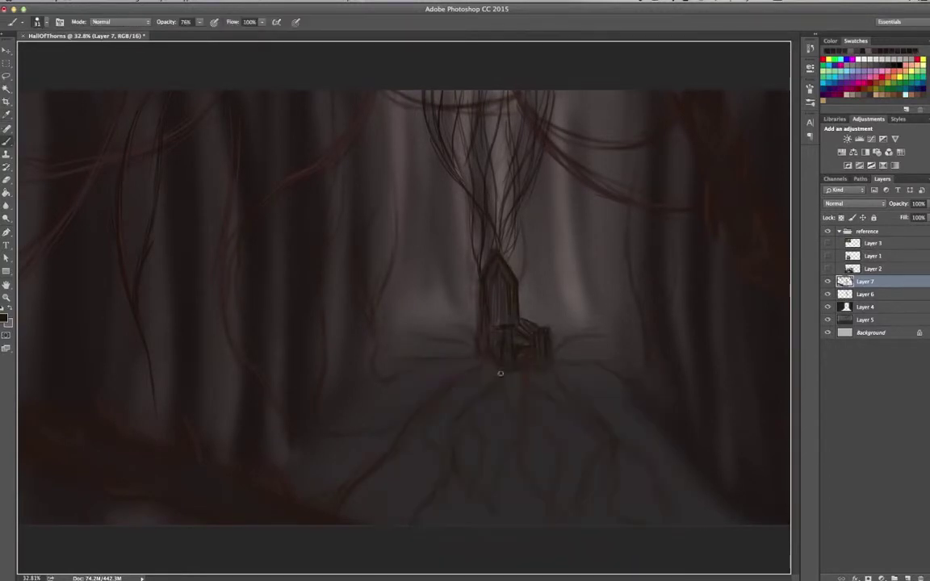
Paint a 24% opacity pink glow around the throne on a new Soft Light layer, then choose yellow
{"action": "left_click", "coordinate": [866, 294]}
{"action": "key", "text": "2"}
{"action": "key", "text": "4"}
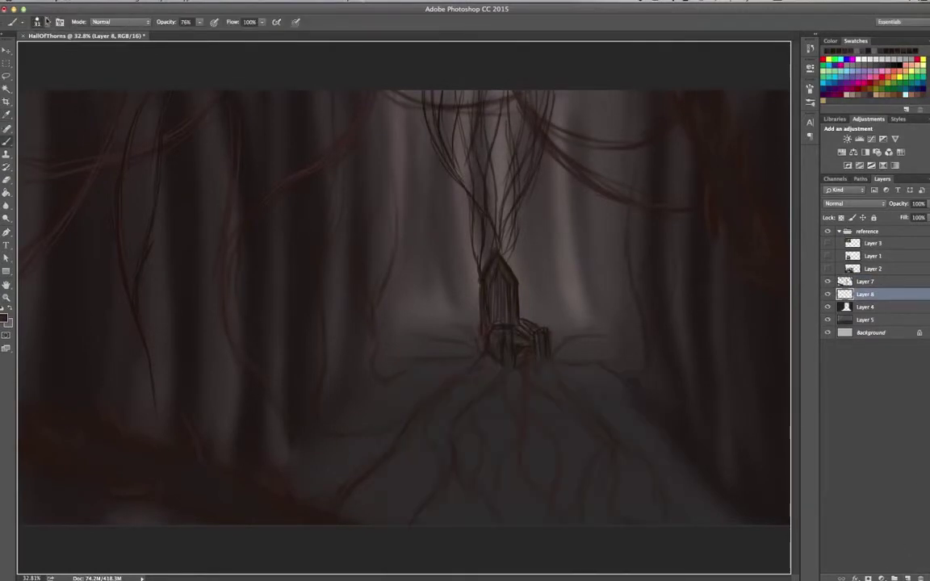
{"action": "right_click", "coordinate": [104, 54]}
{"action": "key", "text": "Return"}
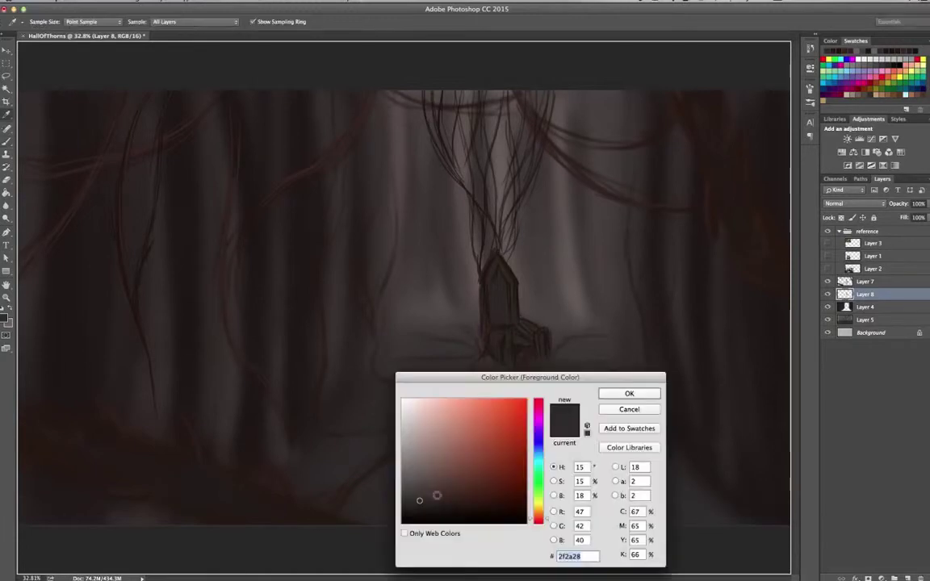
{"action": "key", "text": "ctrl+shift+alt+n"}
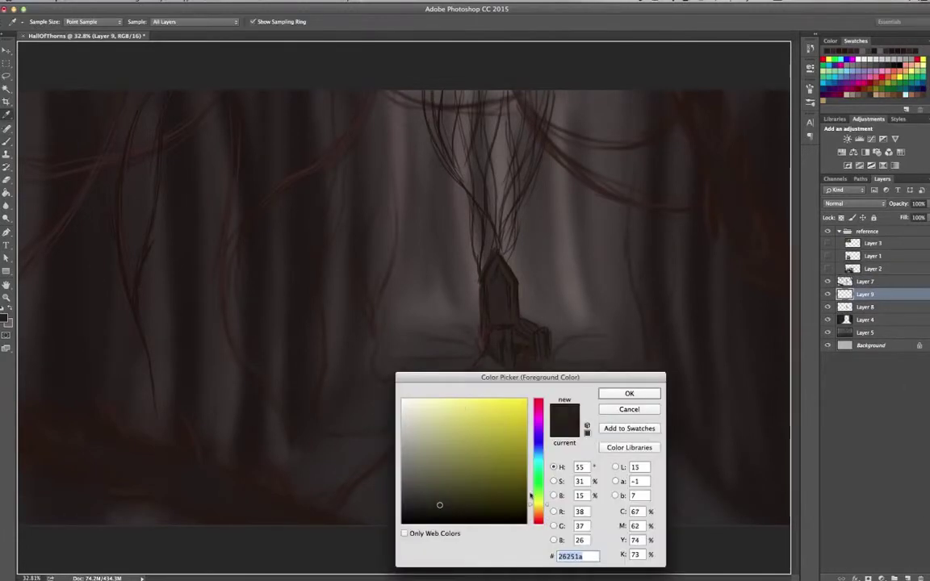
{"action": "mouse_move", "coordinate": [428, 162]}
{"action": "left_mouse_down"}
{"action": "mouse_move", "coordinate": [484, 228]}
{"action": "mouse_move", "coordinate": [432, 370]}
{"action": "mouse_move", "coordinate": [550, 291]}
{"action": "mouse_move", "coordinate": [494, 313]}
{"action": "mouse_move", "coordinate": [457, 97]}
{"action": "mouse_move", "coordinate": [442, 374]}
{"action": "left_mouse_up"}
{"action": "key", "text": "shift+alt+f"}
{"action": "left_click", "coordinate": [6, 319]}
{"action": "left_click", "coordinate": [629, 393]}
Paint dark shading around the canvas edges on a new Layer 10 with a larger brush
{"action": "left_click", "coordinate": [876, 282]}
{"action": "key", "text": "ctrl+shift+alt+n"}
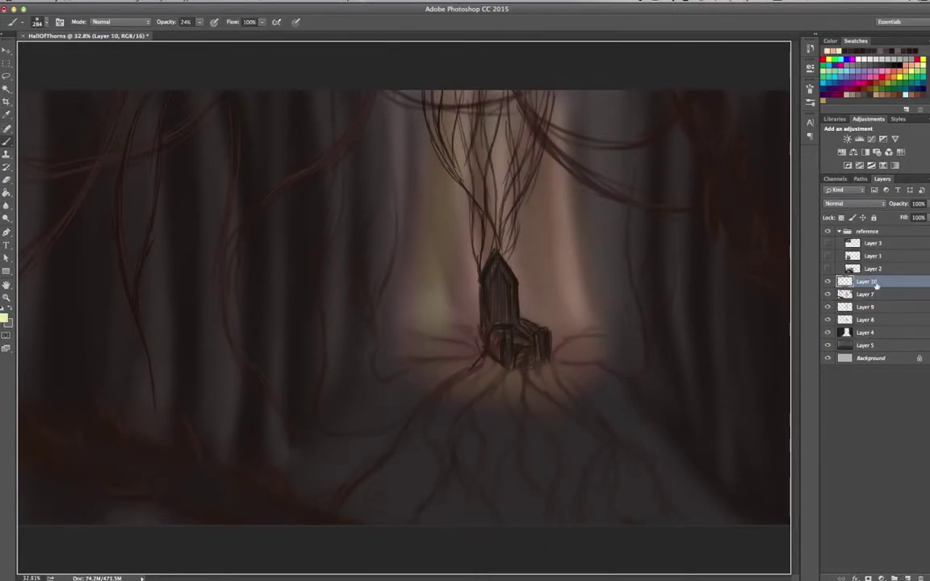
{"action": "key", "text": "ctrl+minus"}
{"action": "key", "text": "ctrl+minus"}
{"action": "key", "text": "8"}
{"action": "key", "text": "5"}
{"action": "mouse_move", "coordinate": [212, 181]}
{"action": "left_mouse_down"}
{"action": "mouse_move", "coordinate": [229, 339]}
{"action": "mouse_move", "coordinate": [486, 469]}
{"action": "mouse_move", "coordinate": [264, 262]}
{"action": "left_mouse_up"}
Set Layer 10 to Multiply and darken the lit circle around the throne with a huge brush
{"action": "key", "text": "e"}
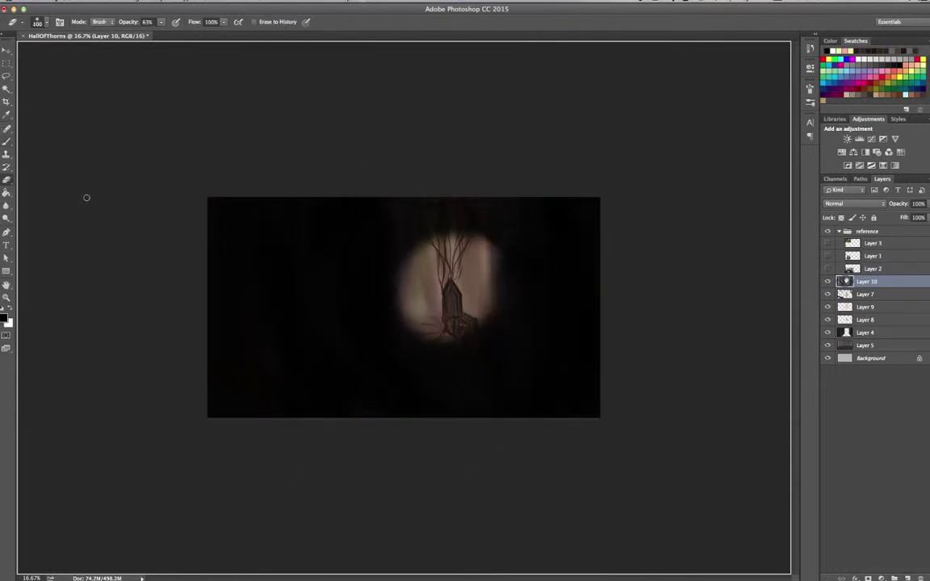
{"action": "left_click", "coordinate": [852, 203]}
{"action": "left_click", "coordinate": [844, 252]}
{"action": "left_click", "coordinate": [38, 22]}
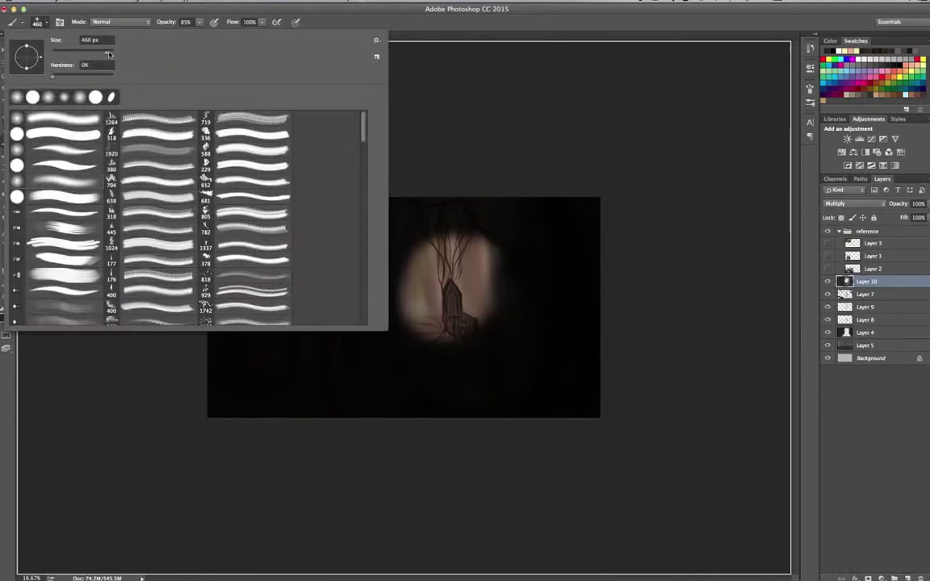
{"action": "left_click_drag", "start_coordinate": [97, 35], "coordinate": [153, 35]}
{"action": "left_click_drag", "start_coordinate": [452, 283], "coordinate": [702, 449]}
Erase the vignette from the canvas centre and around the throne with a 37% Eraser
{"action": "left_click", "coordinate": [38, 22]}
{"action": "key", "text": "Escape"}
{"action": "key", "text": "e"}
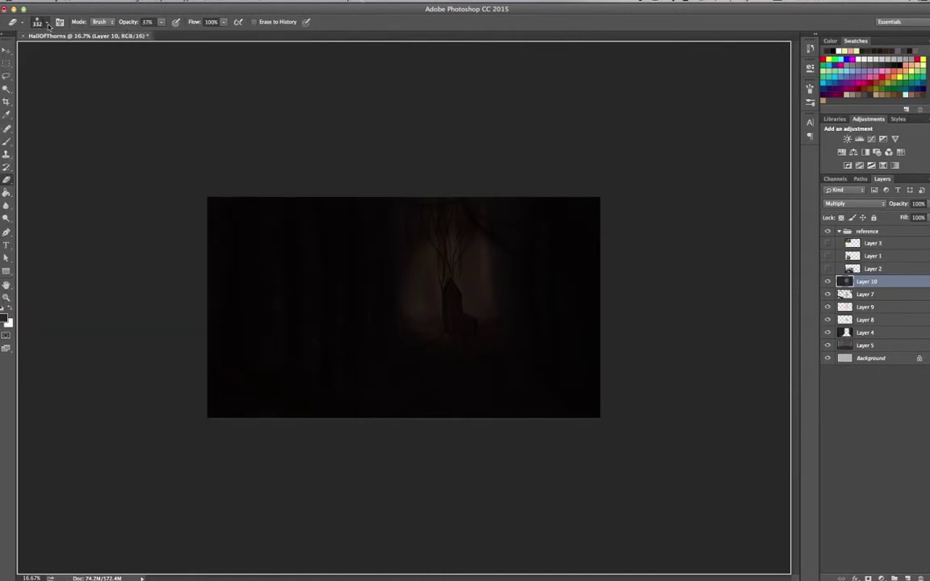
{"action": "left_click_drag", "start_coordinate": [266, 210], "coordinate": [926, 400]}
{"action": "left_click", "coordinate": [38, 22]}
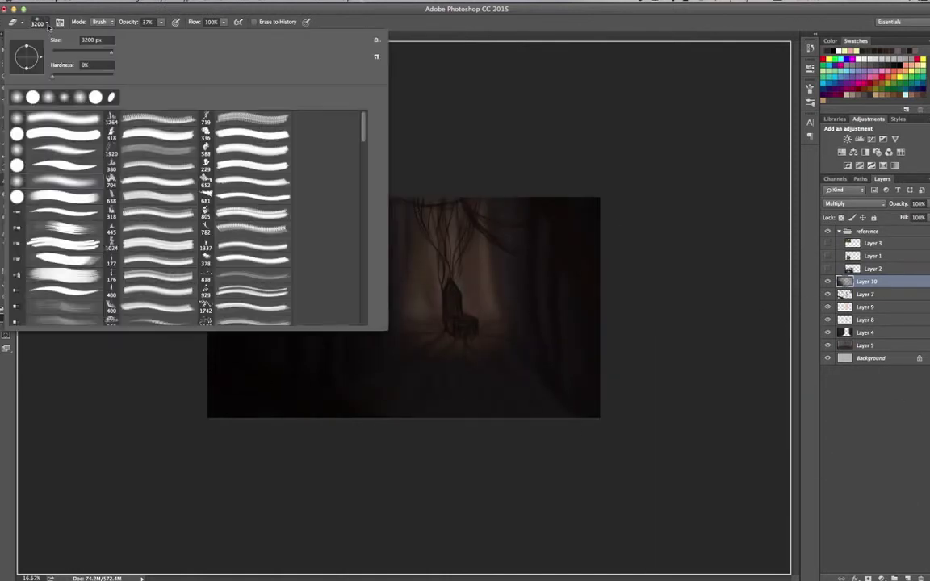
{"action": "key", "text": "Escape"}
{"action": "left_click_drag", "start_coordinate": [436, 242], "coordinate": [484, 322]}
{"action": "left_click", "coordinate": [38, 22]}
{"action": "key", "text": "Escape"}
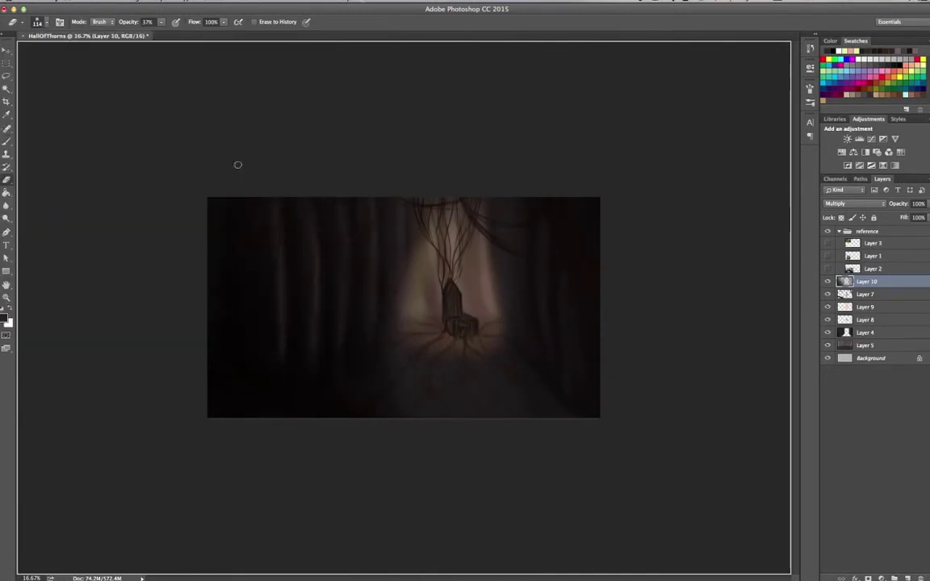
Erase the vignette from the floor below the throne with a 162 px eraser
{"action": "left_click", "coordinate": [38, 22]}
{"action": "left_click_drag", "start_coordinate": [56, 35], "coordinate": [65, 36]}
{"action": "key", "text": "Escape"}
{"action": "left_click_drag", "start_coordinate": [330, 356], "coordinate": [488, 352]}
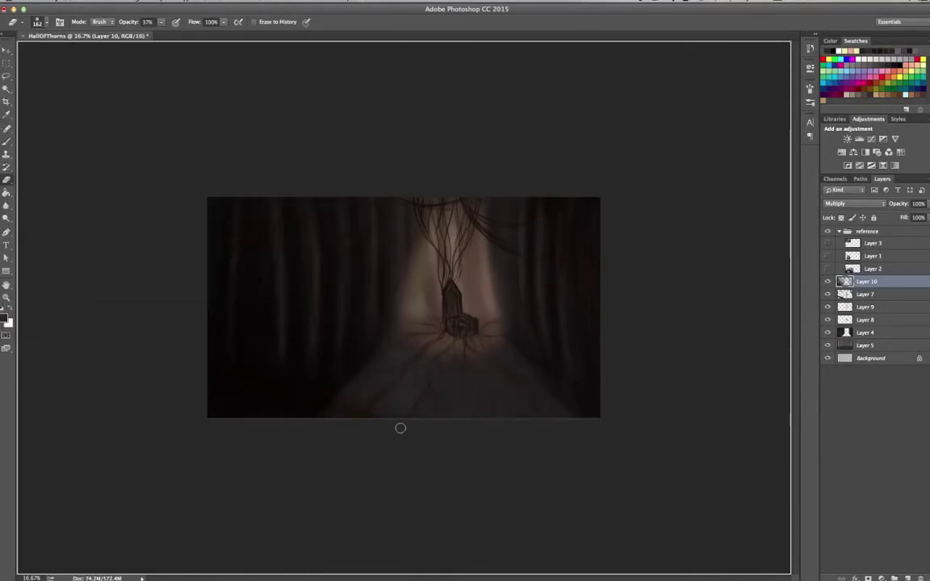
{"action": "left_click", "coordinate": [37, 22]}
{"action": "left_click_drag", "start_coordinate": [64, 36], "coordinate": [89, 36]}
{"action": "key", "text": "Escape"}
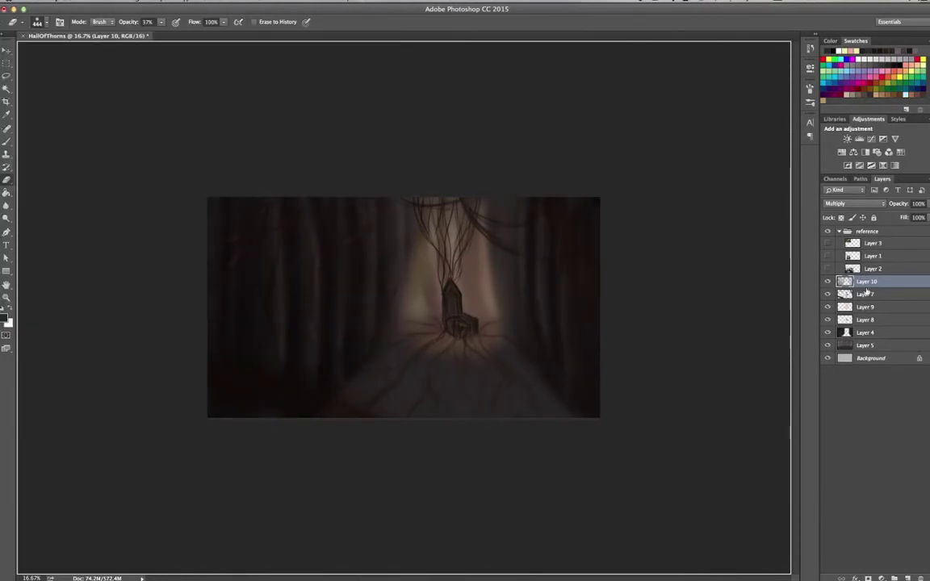
Move Layer 7 above the vignette and add a new Layer 11 for foreground branches
{"action": "left_click_drag", "start_coordinate": [866, 293], "coordinate": [866, 279]}
{"action": "key", "text": "ctrl+shift+alt+n"}
{"action": "key", "text": "b"}
{"action": "left_click", "coordinate": [38, 22]}
Paint a dark reddish thorny branch diagonally across the lower left with a 332 px brush
{"action": "key", "text": "Escape"}
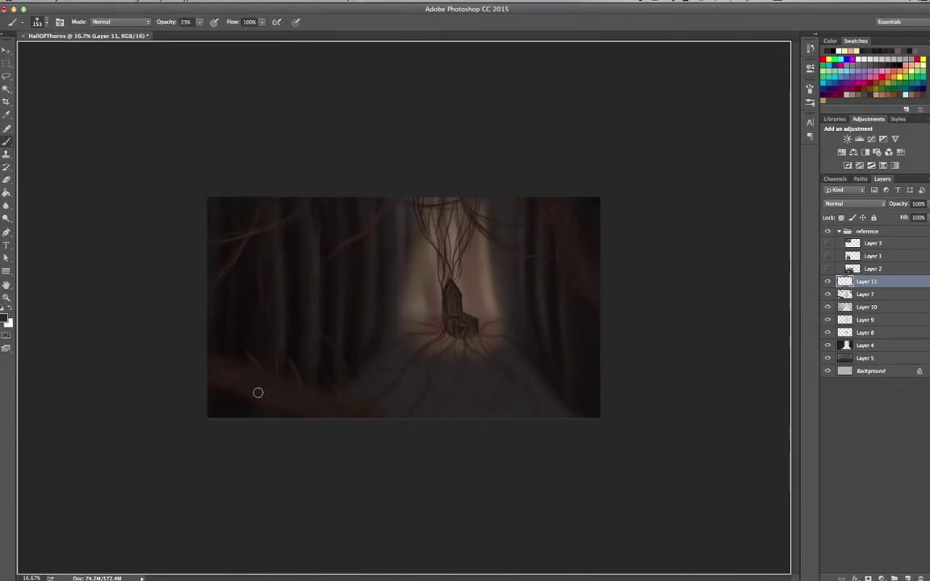
{"action": "left_click", "coordinate": [38, 21]}
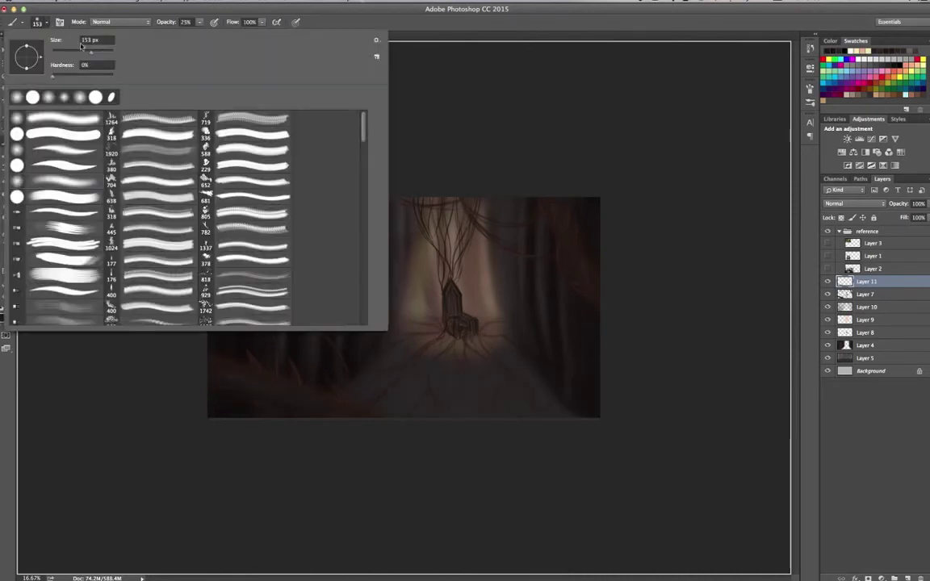
{"action": "left_click_drag", "start_coordinate": [61, 36], "coordinate": [80, 36]}
{"action": "key", "text": "Escape"}
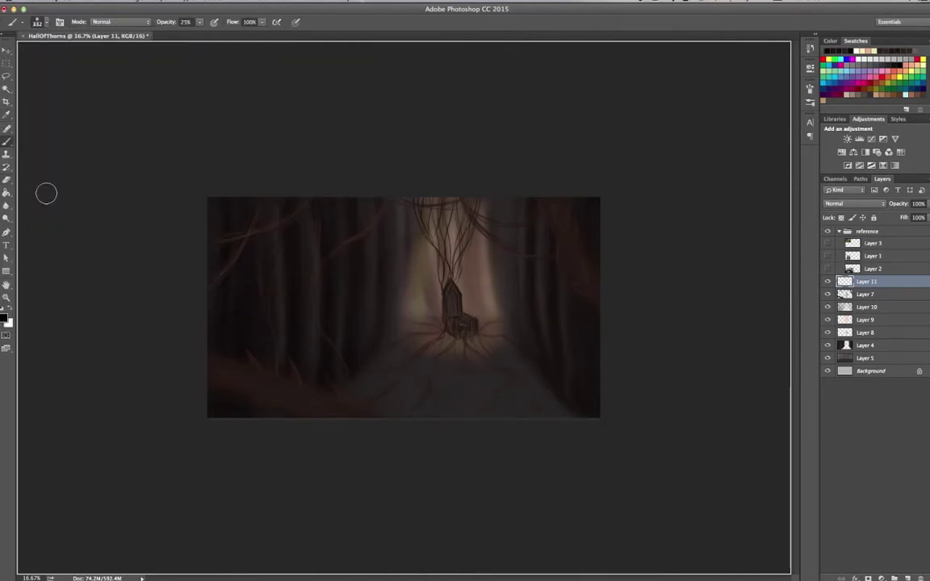
{"action": "left_click_drag", "start_coordinate": [190, 351], "coordinate": [339, 403]}
{"action": "key", "text": "alt+bracketleft"}
{"action": "key", "text": "alt+bracketleft"}
{"action": "key", "text": "alt+bracketleft"}
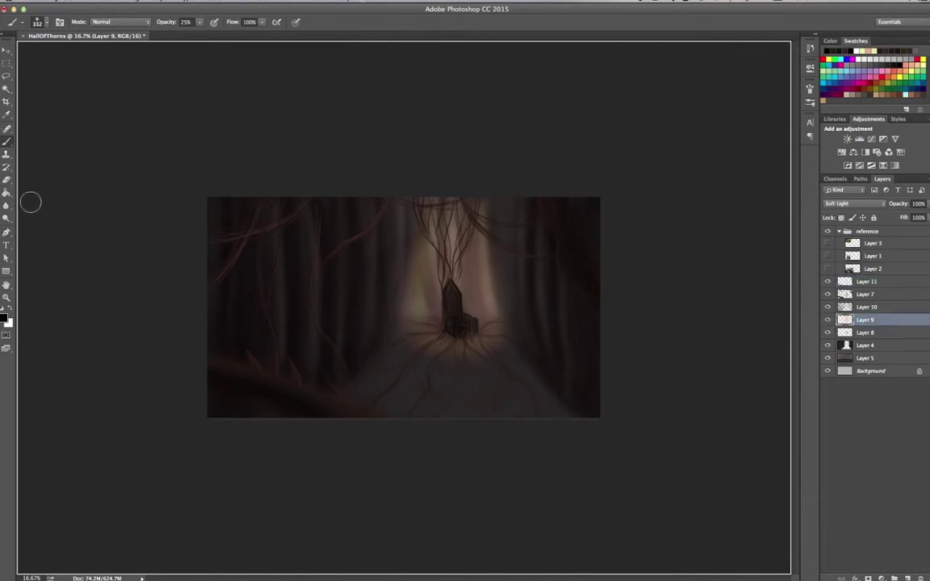